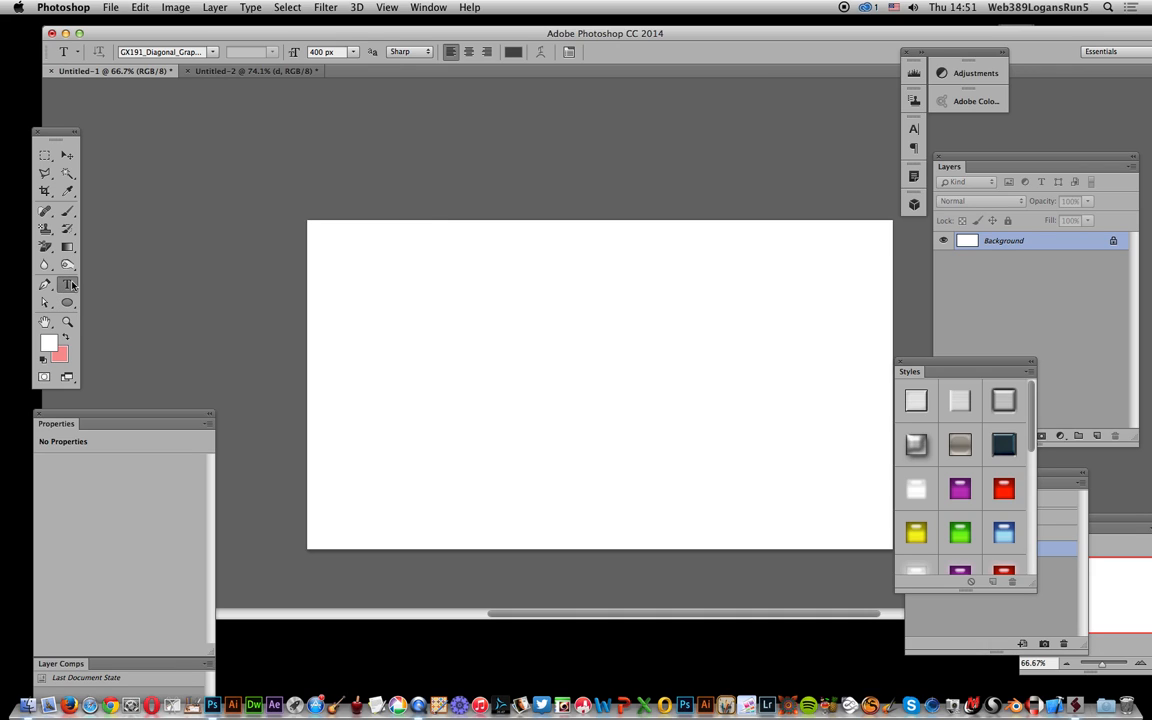
Start a 400 px text line on the blank canvas and try out several ornament letters of the pattern font, deleting each one.
click(481, 408)
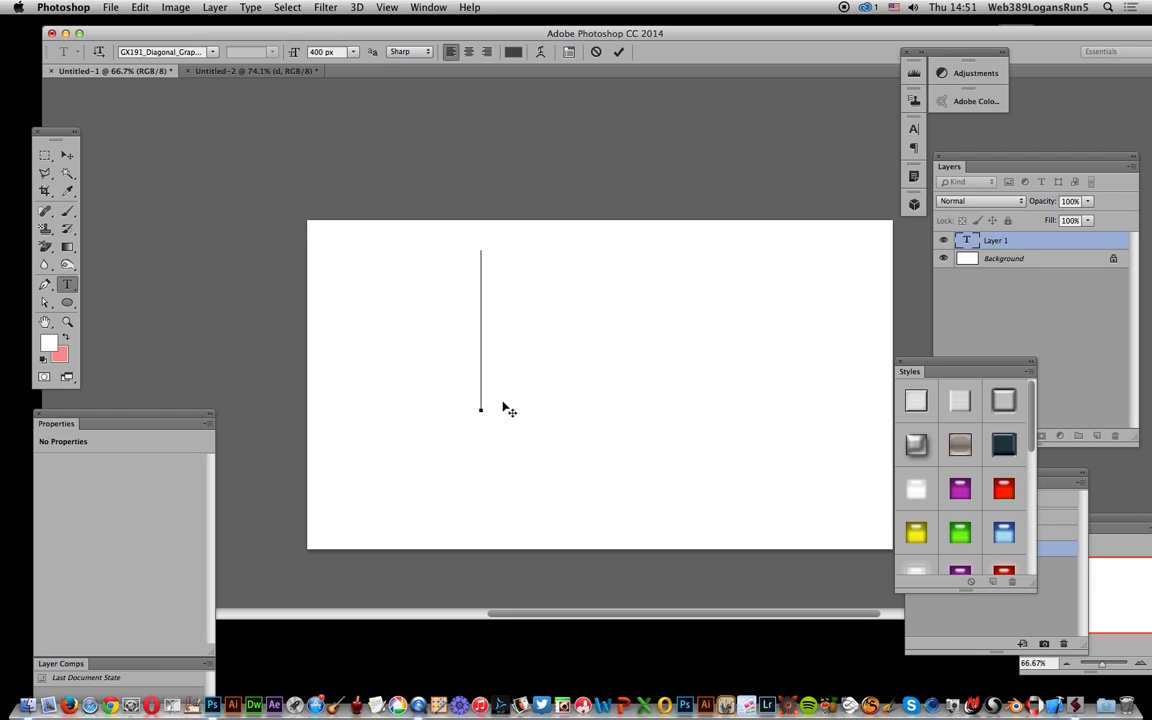
text(d)
key(BackSpace)
text(f)
key(BackSpace)
text(g)
key(BackSpace)
text(h)
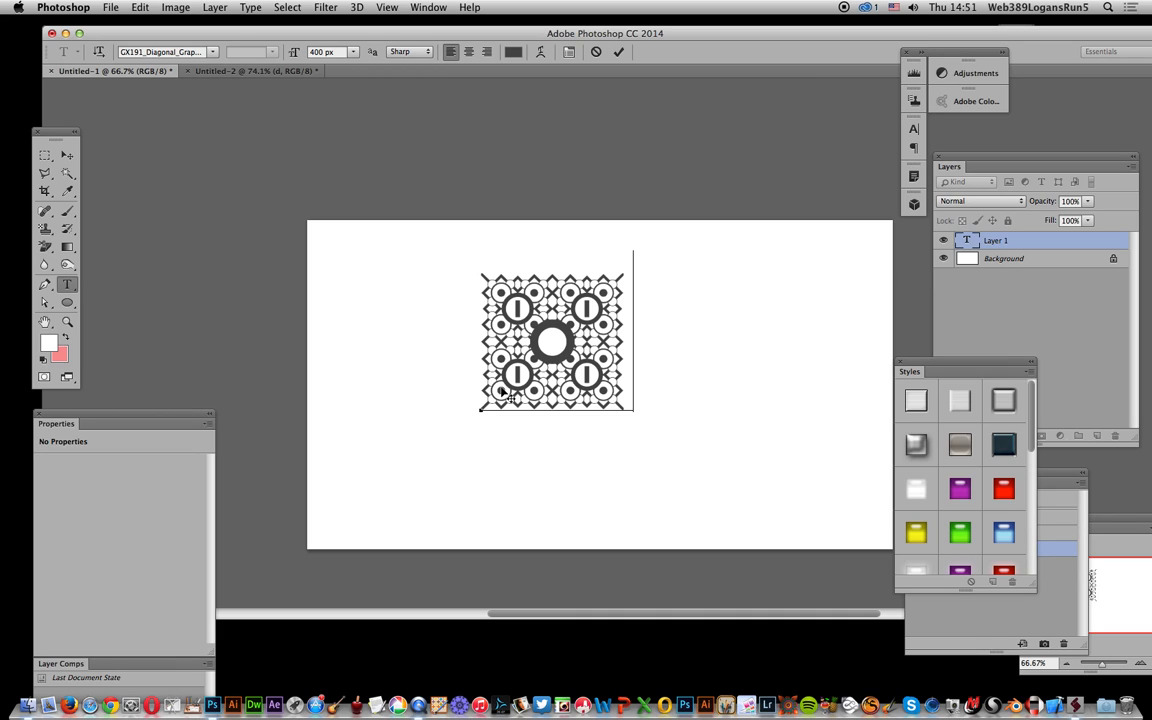
key(BackSpace)
text(i)
key(BackSpace)
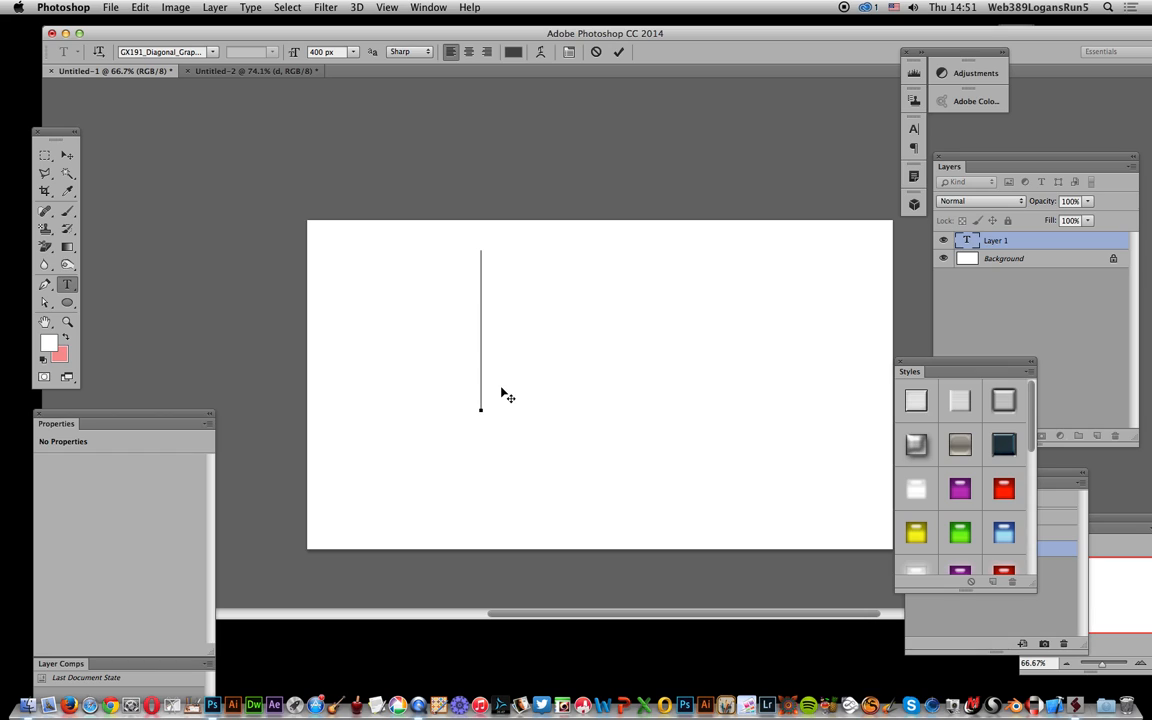
Enter the letter d as the tile ornament and convert the text layer to a shape.
text(j)
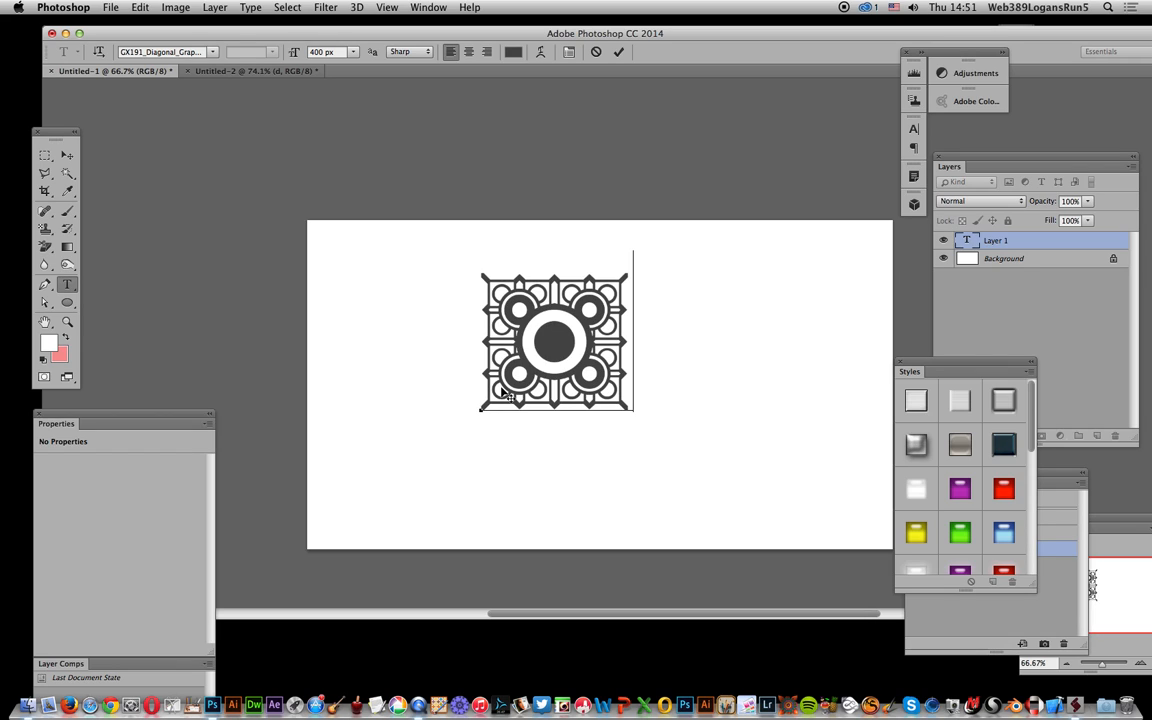
click(615, 52)
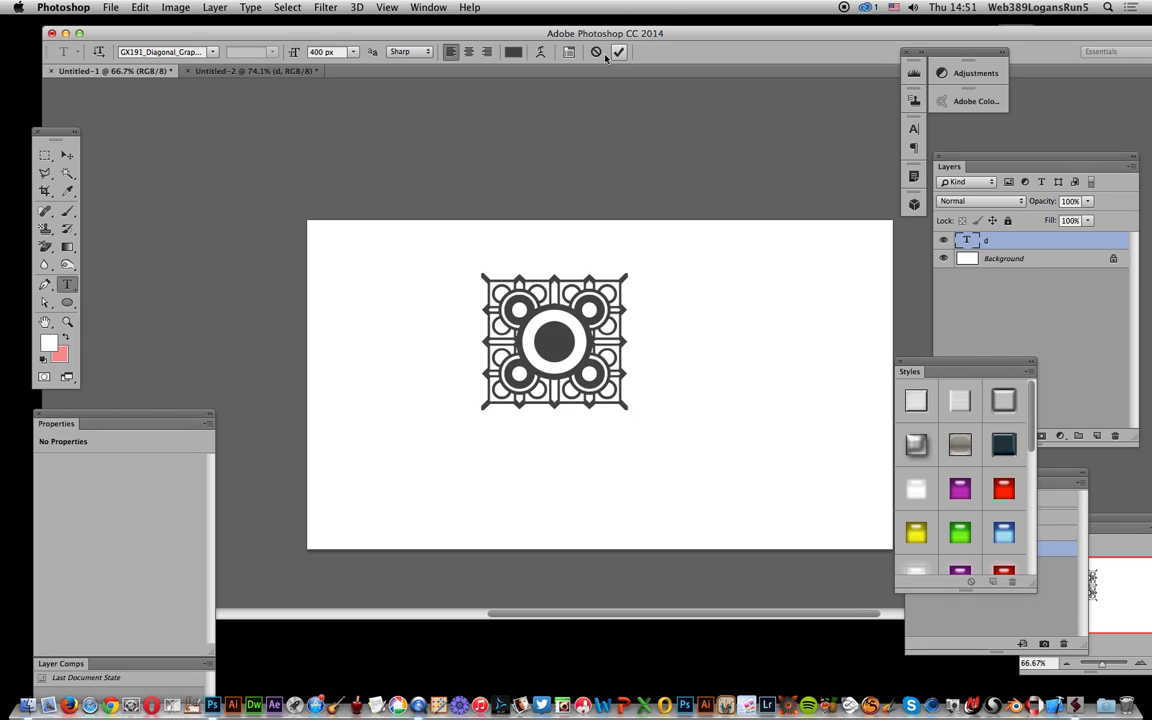
click(252, 8)
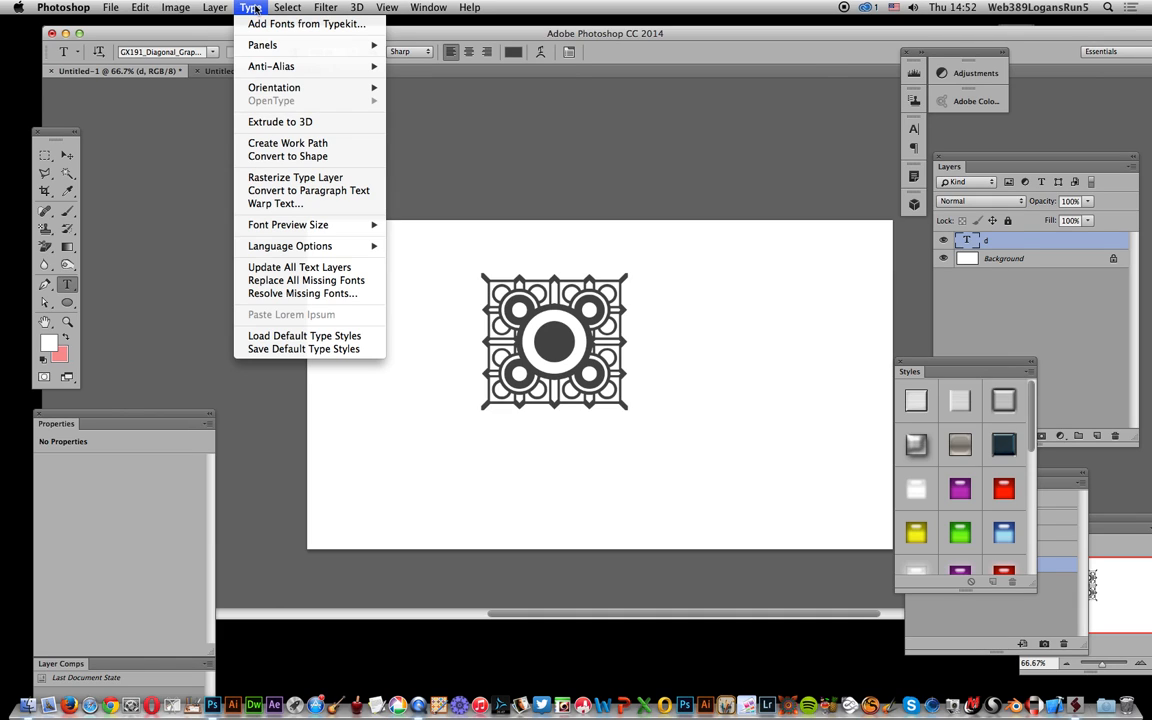
click(279, 158)
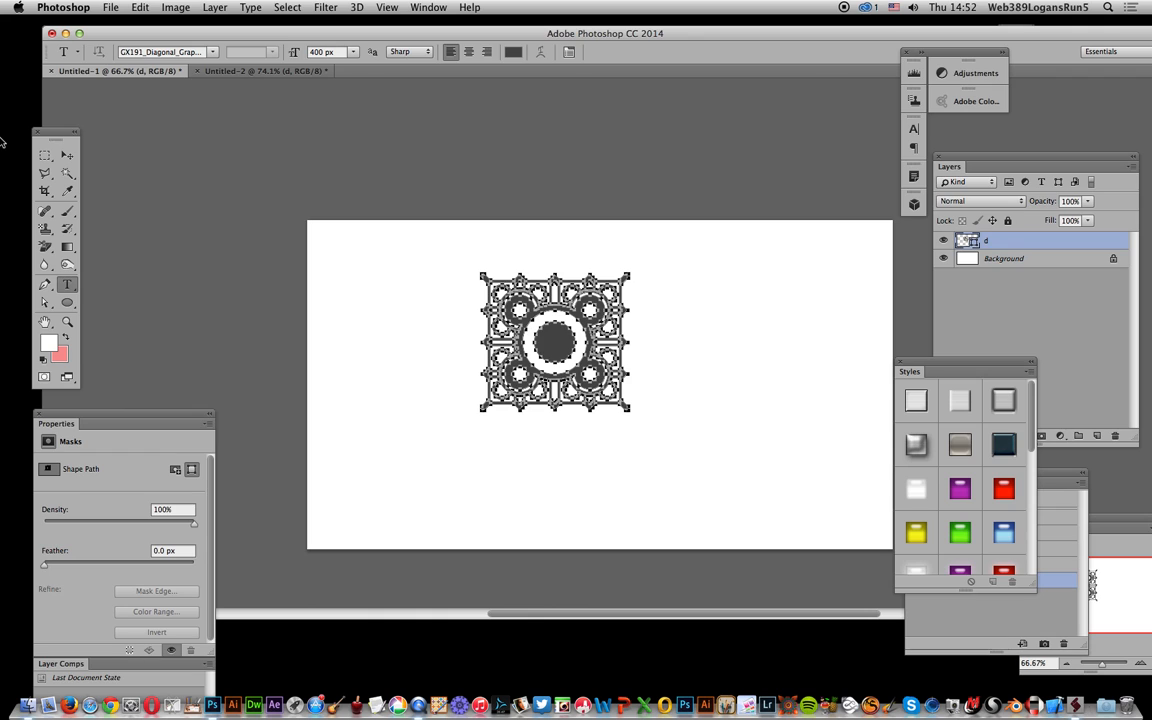
Try enlarging the ornament shape down to the canvas's lower edge using a free transform and the Smart Guides option.
click(67, 155)
drag(628, 409, 759, 549)
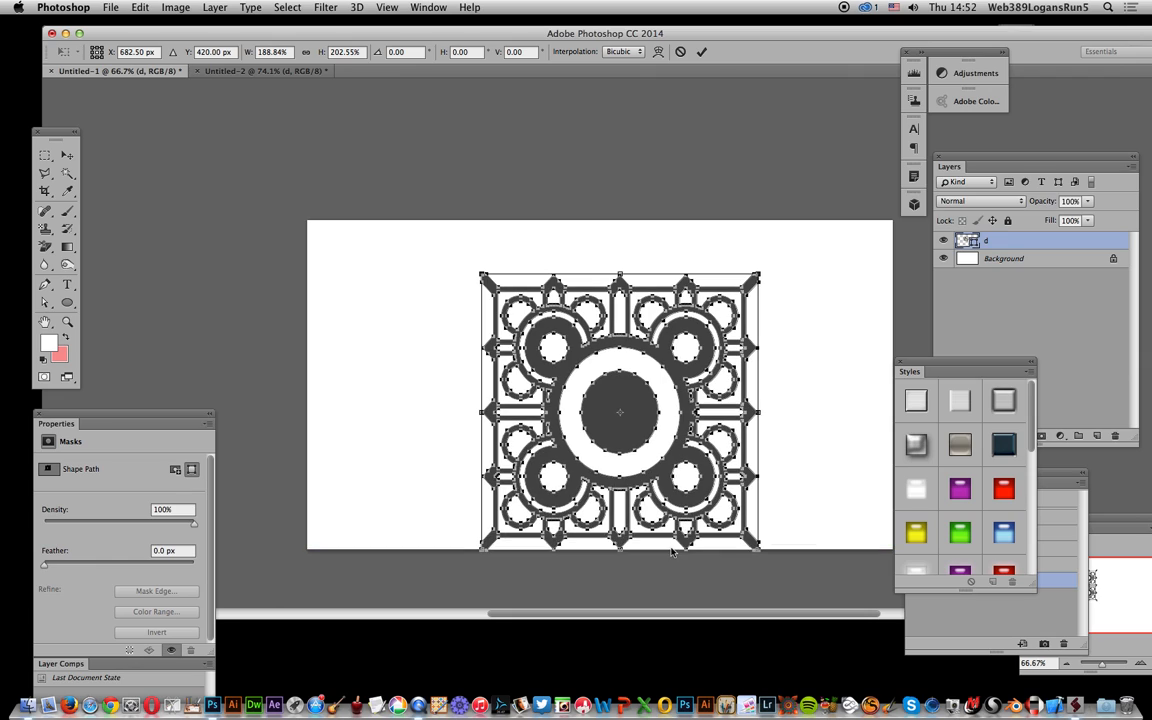
click(388, 8)
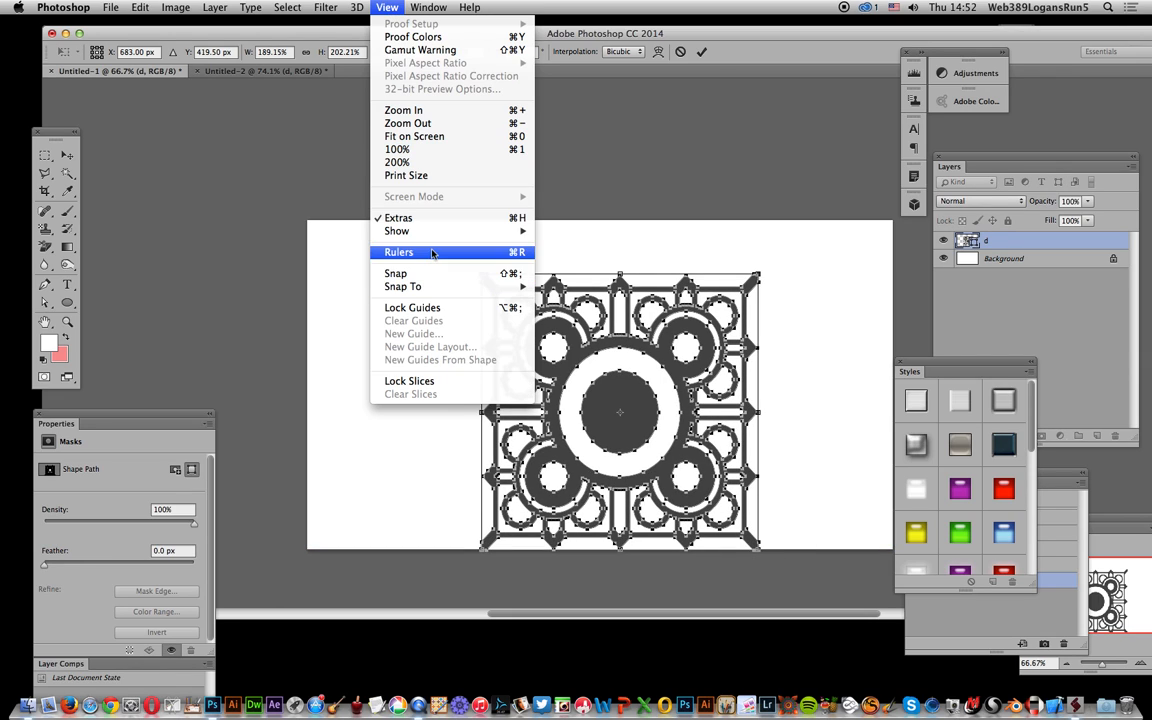
mouse_move(431, 236)
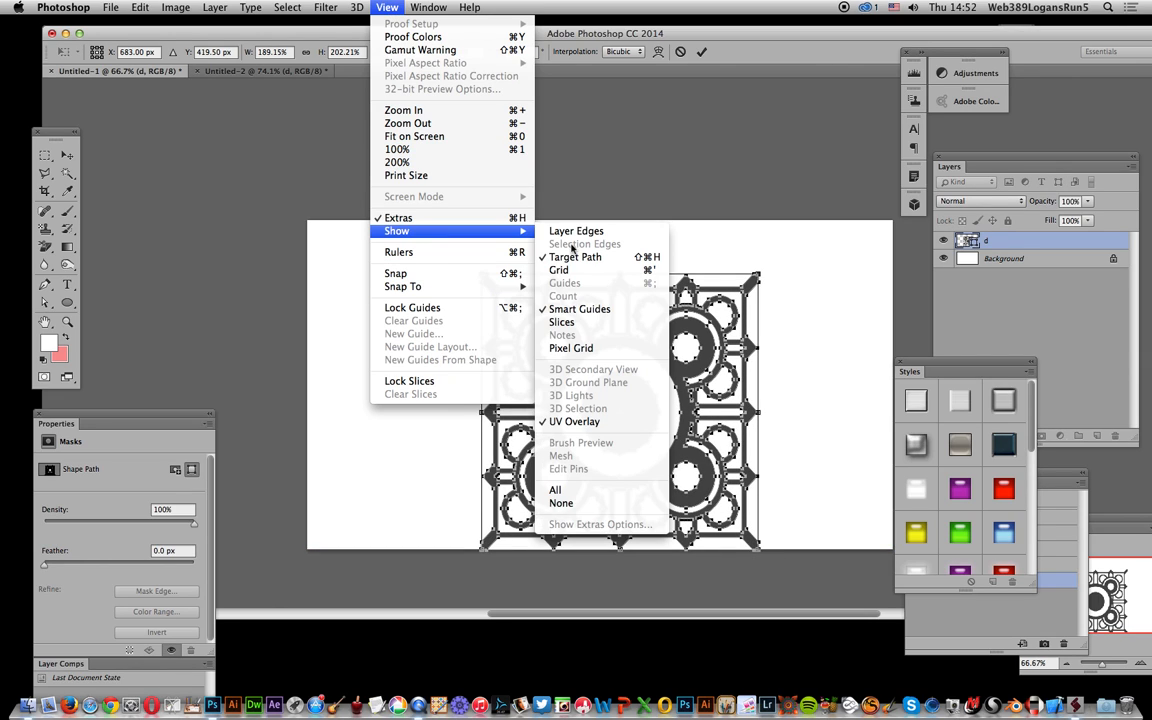
click(603, 311)
click(680, 52)
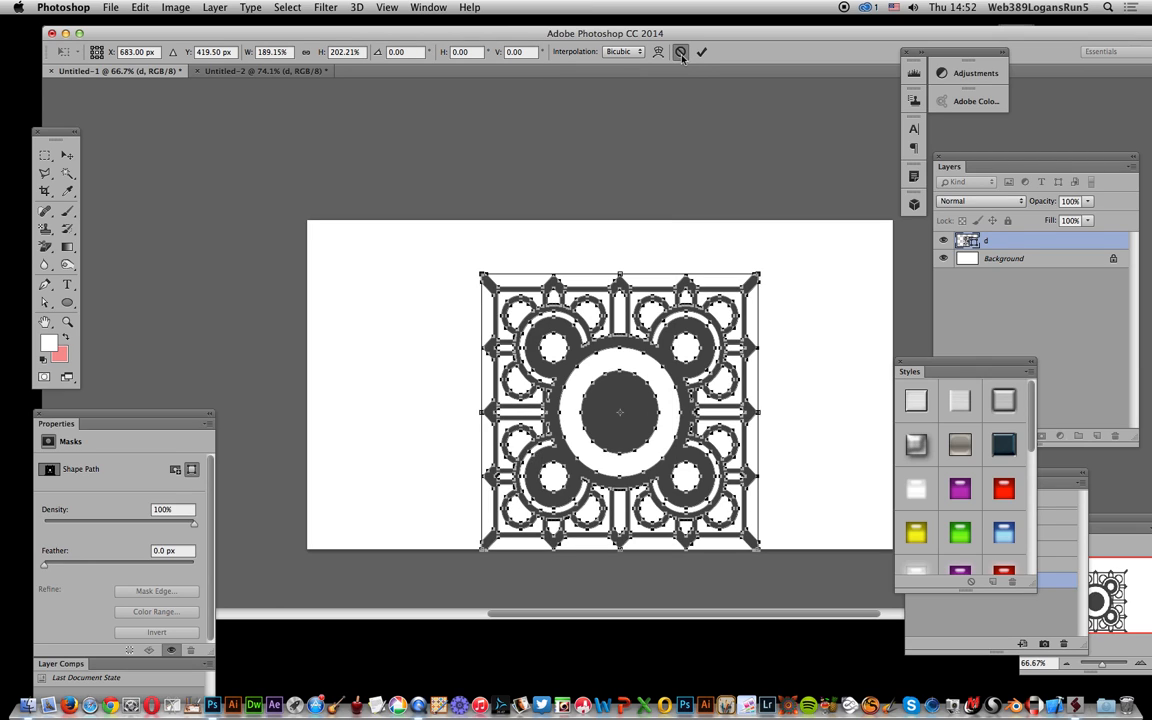
Flatten the full-size ornament in the Untitled-2 document and define it as a pattern named Pattern 5.
click(238, 69)
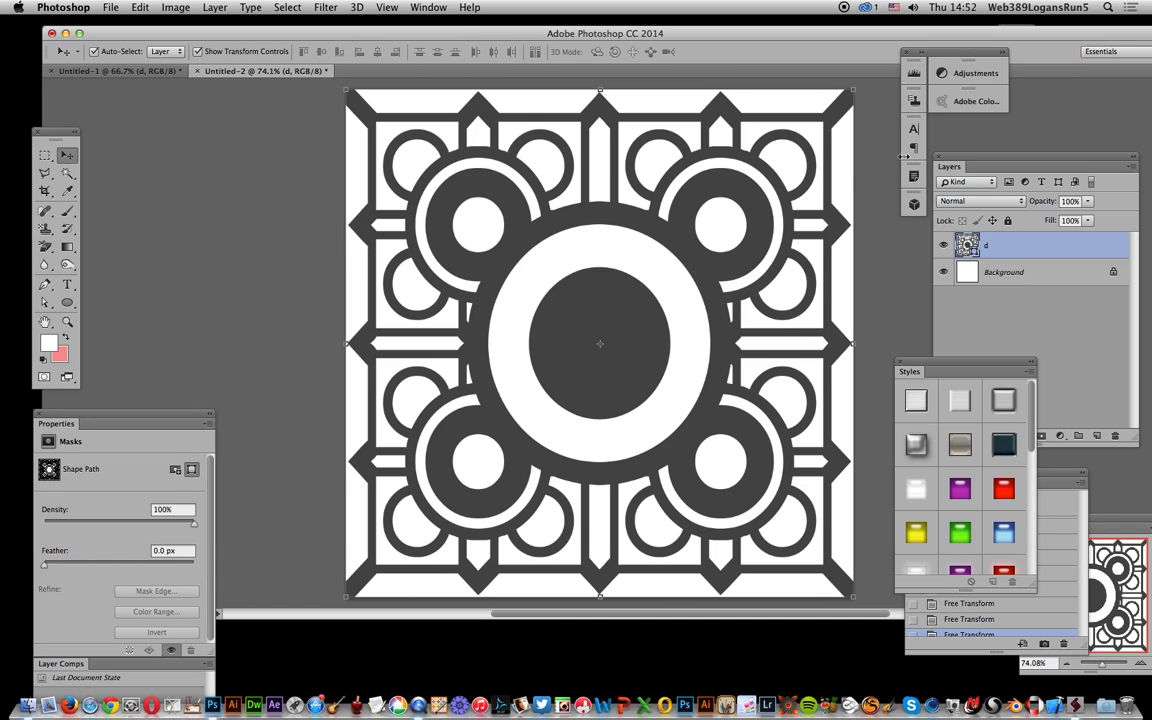
click(232, 9)
click(268, 490)
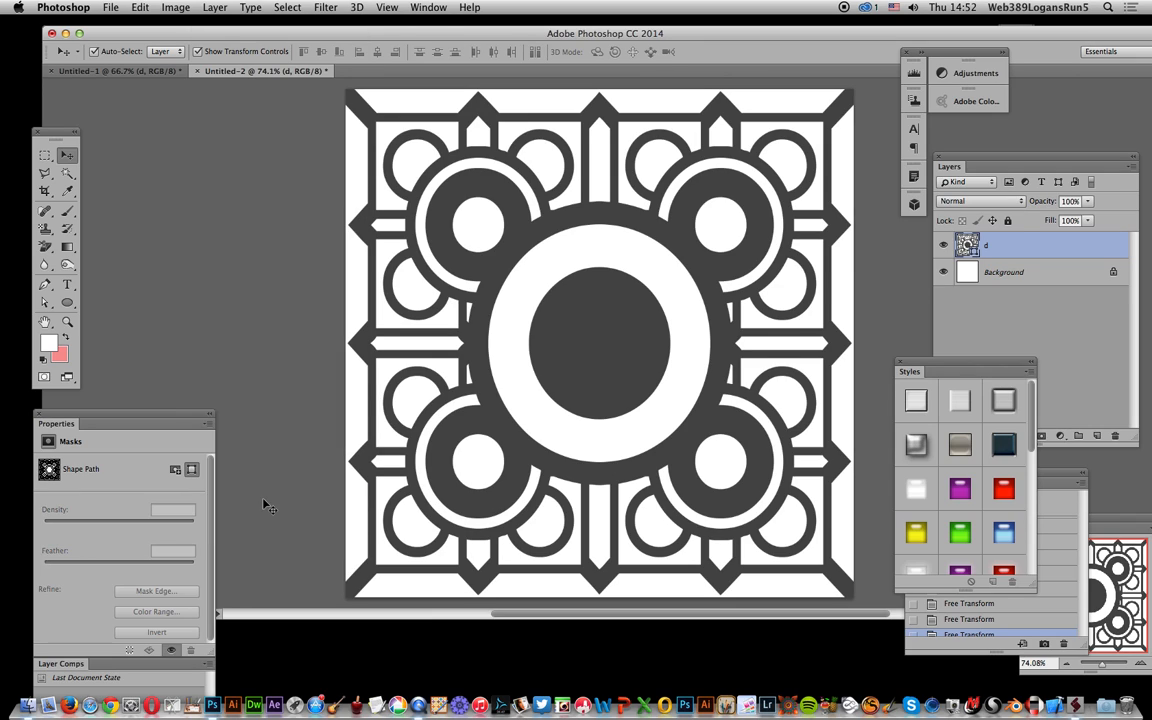
click(139, 10)
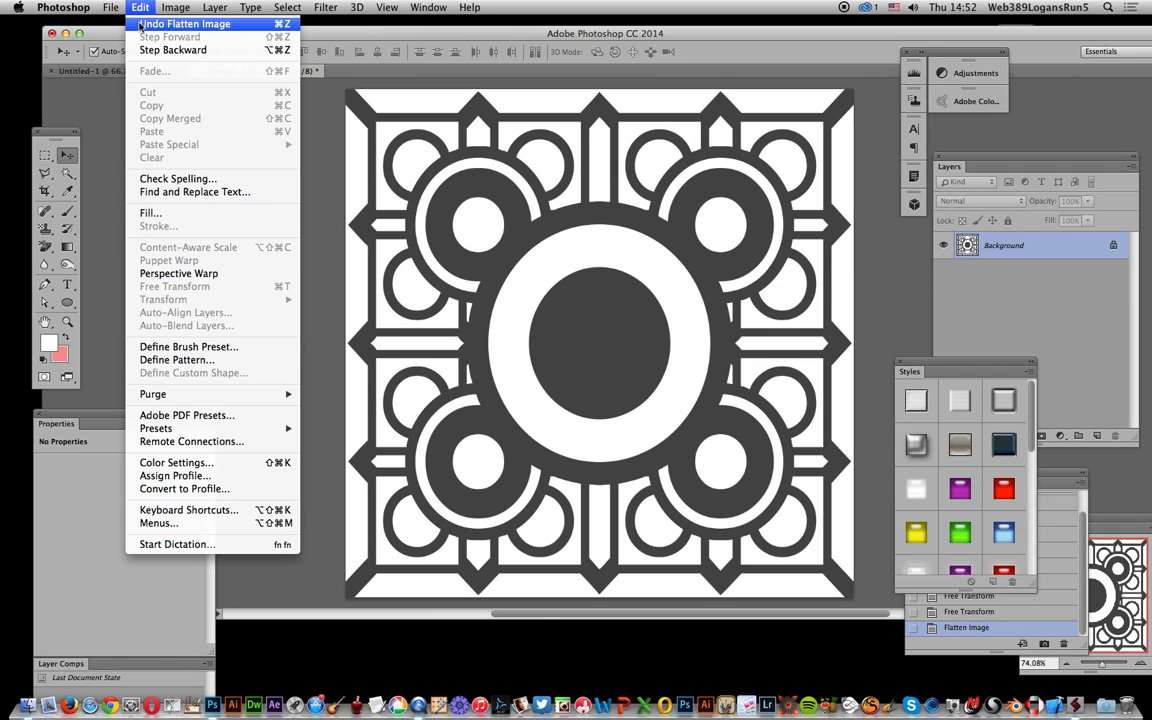
click(160, 360)
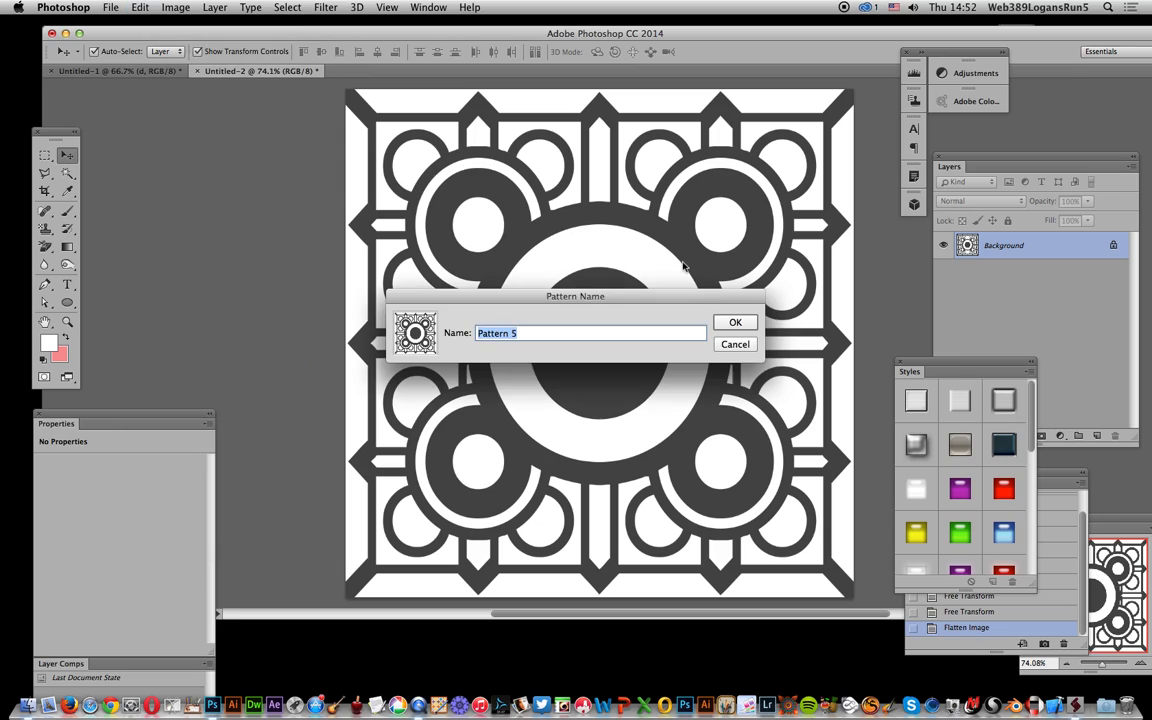
click(727, 323)
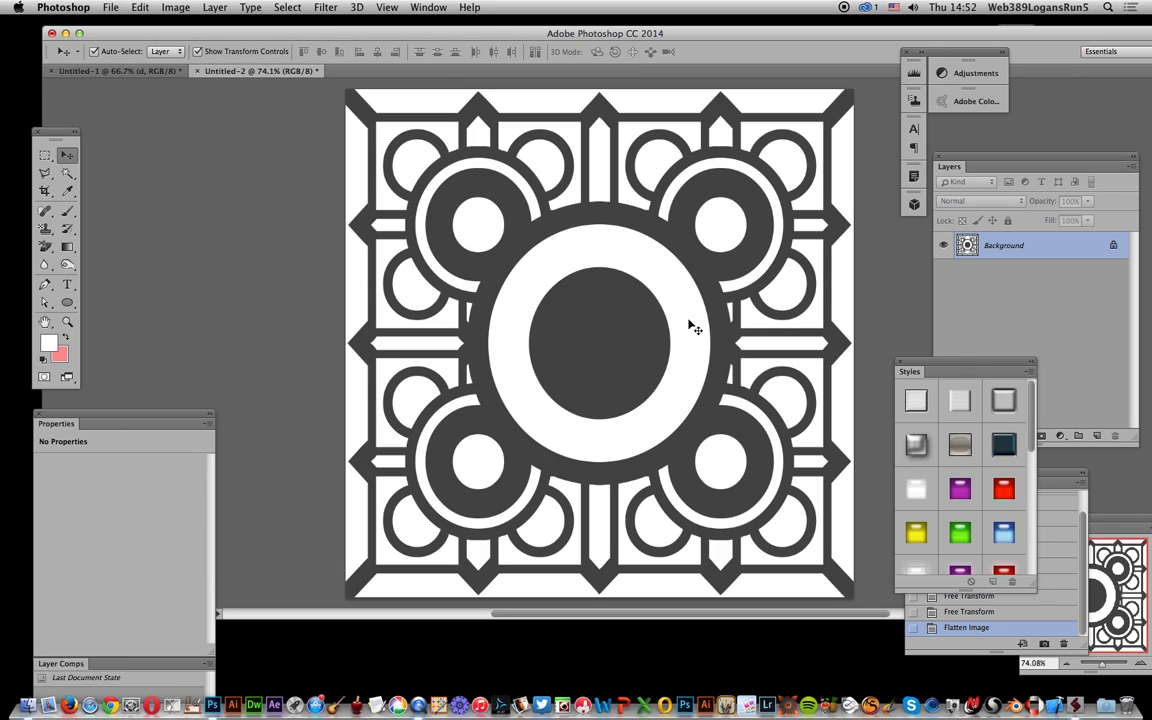
Draw a pink pixel rectangle at 61% opacity over the tile's inner square, inside the pointed border.
click(66, 304)
click(66, 304)
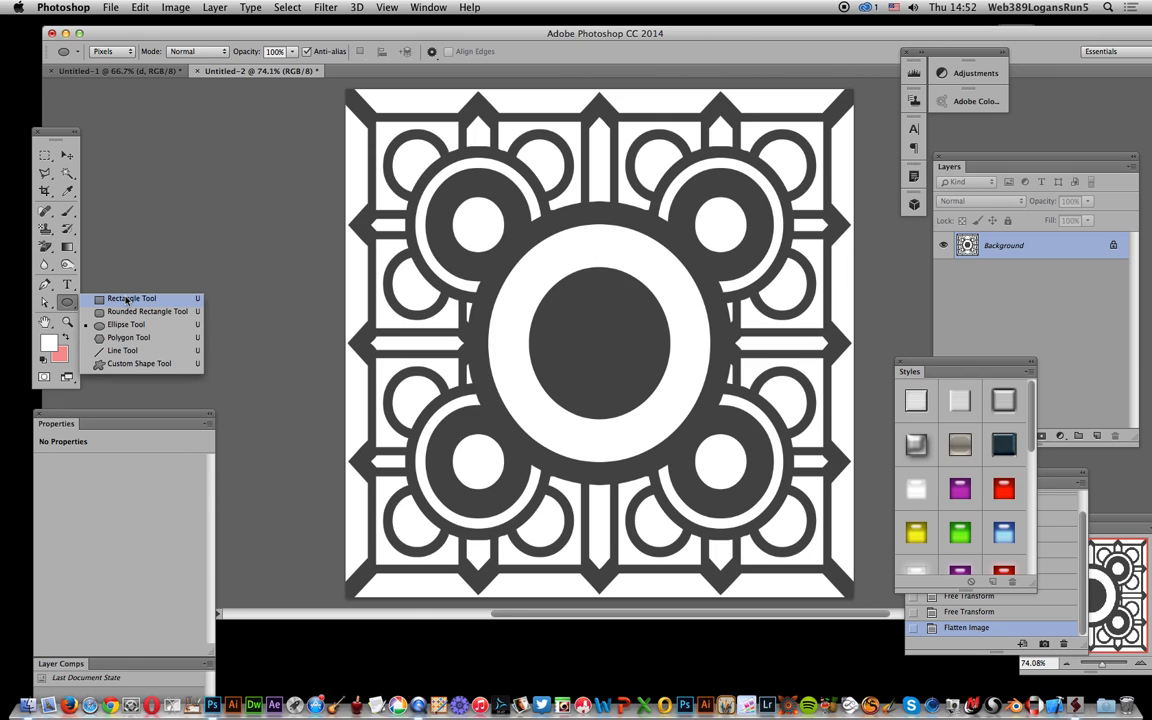
click(127, 299)
click(66, 340)
click(293, 55)
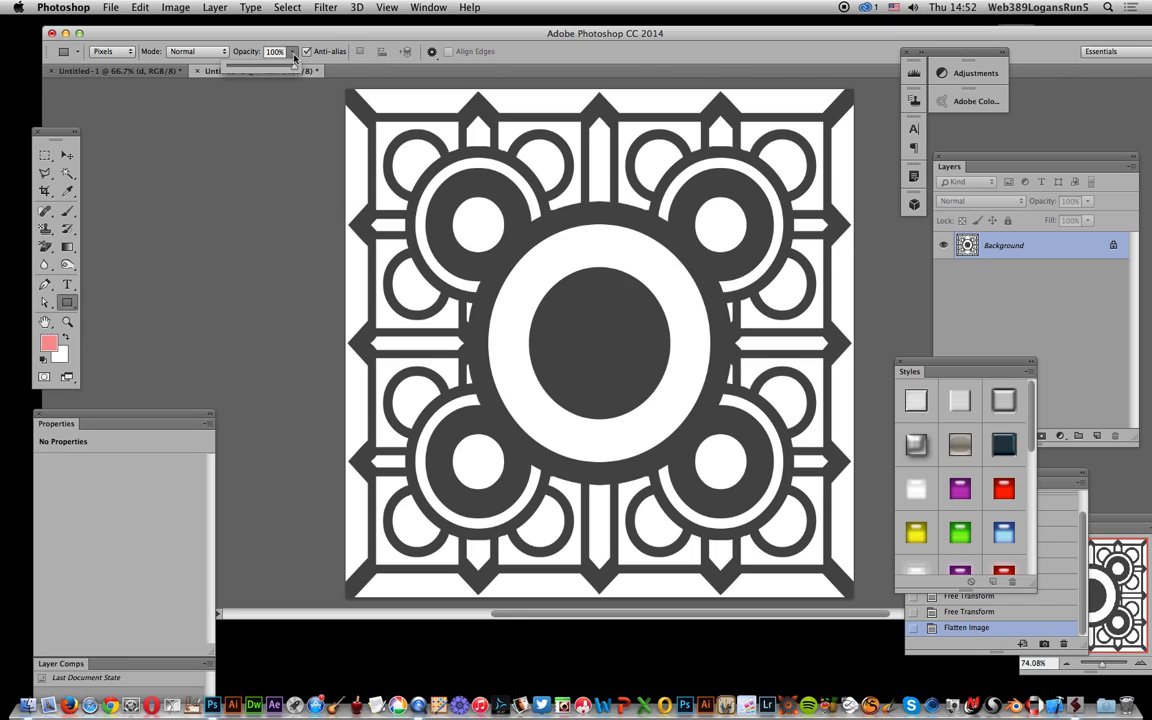
drag(282, 73, 267, 68)
drag(371, 116, 827, 569)
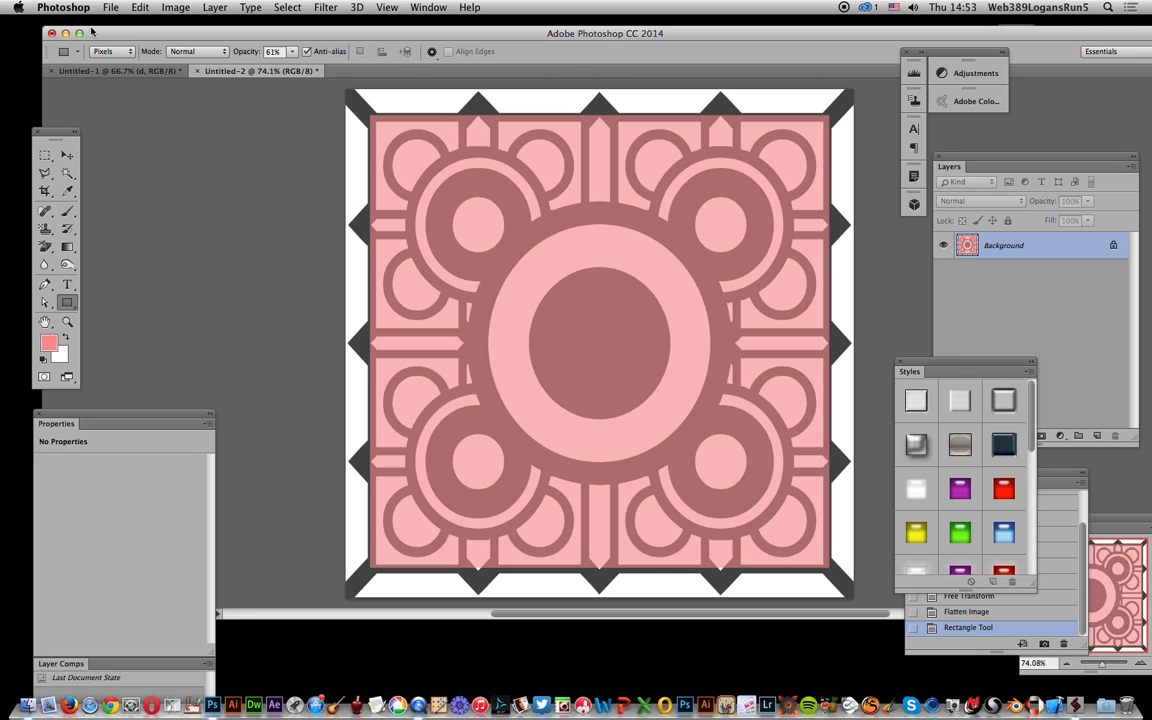
Draw two solid white circles at 100% opacity, one in the tile's central disc and a small one in the upper-left circle.
drag(292, 57, 652, 273)
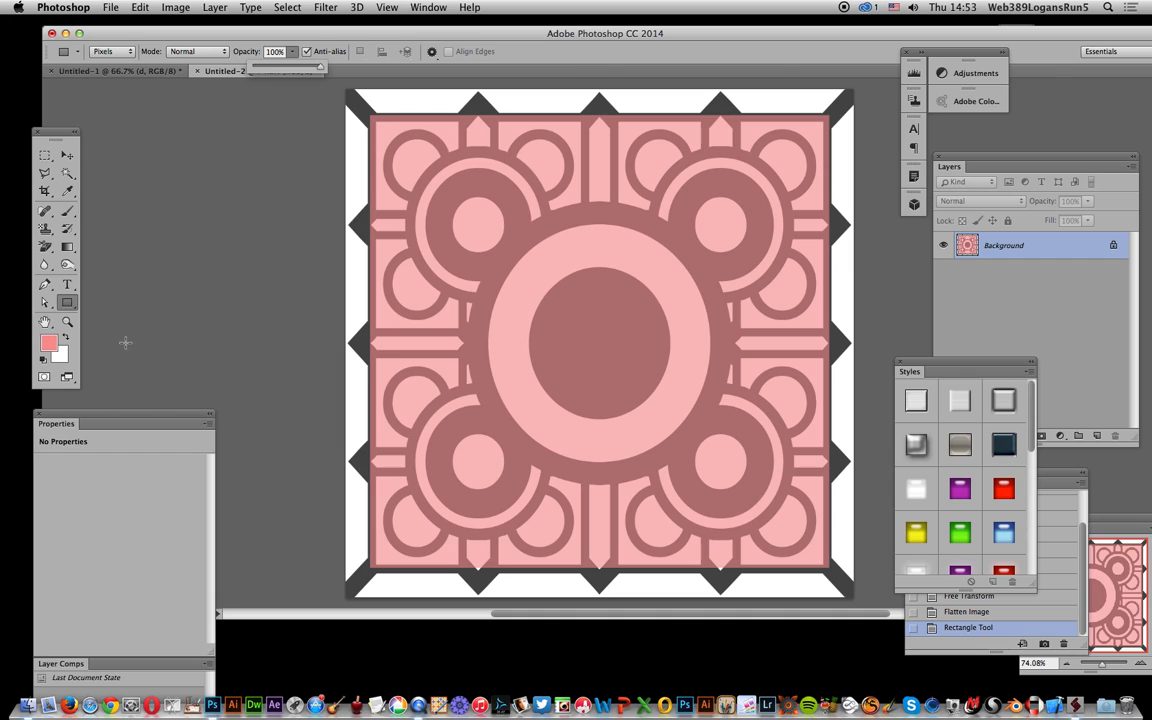
click(67, 302)
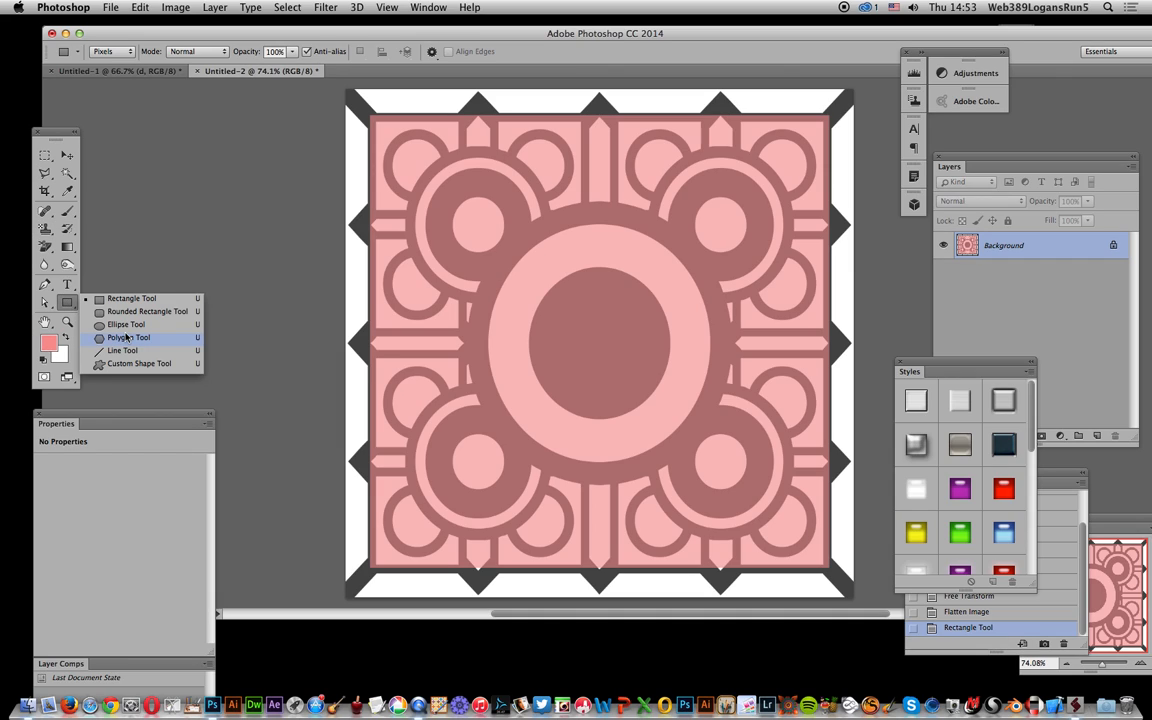
click(125, 328)
click(66, 341)
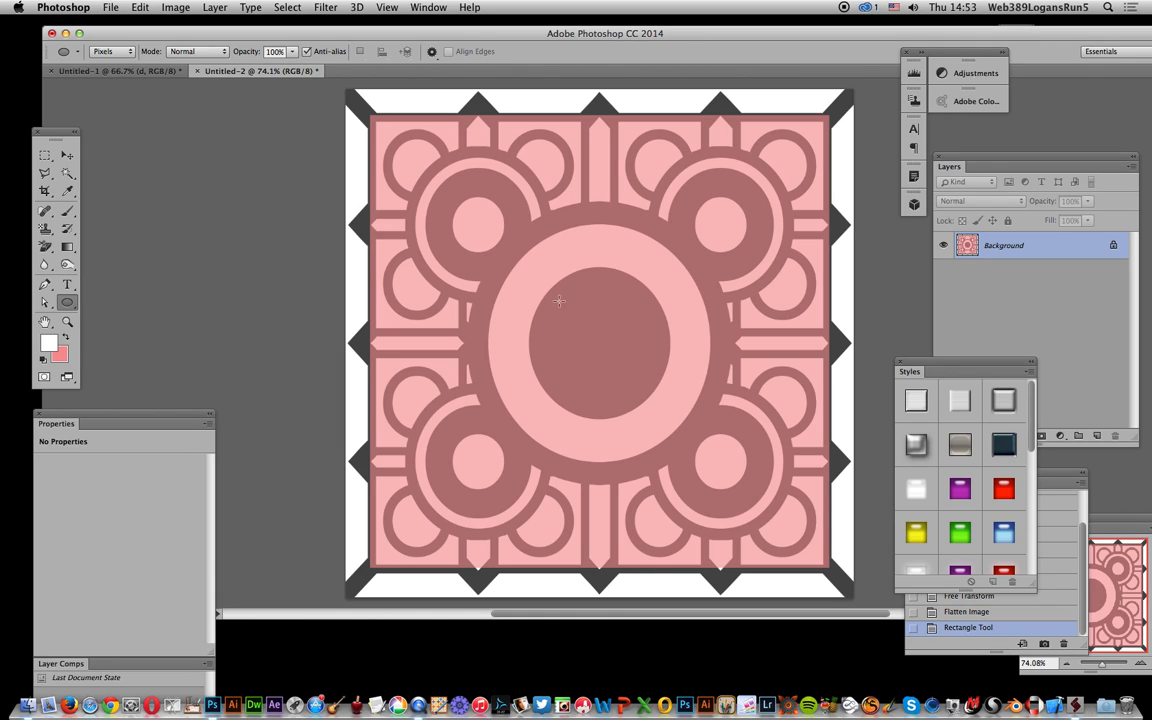
drag(548, 289, 652, 396)
drag(463, 210, 490, 233)
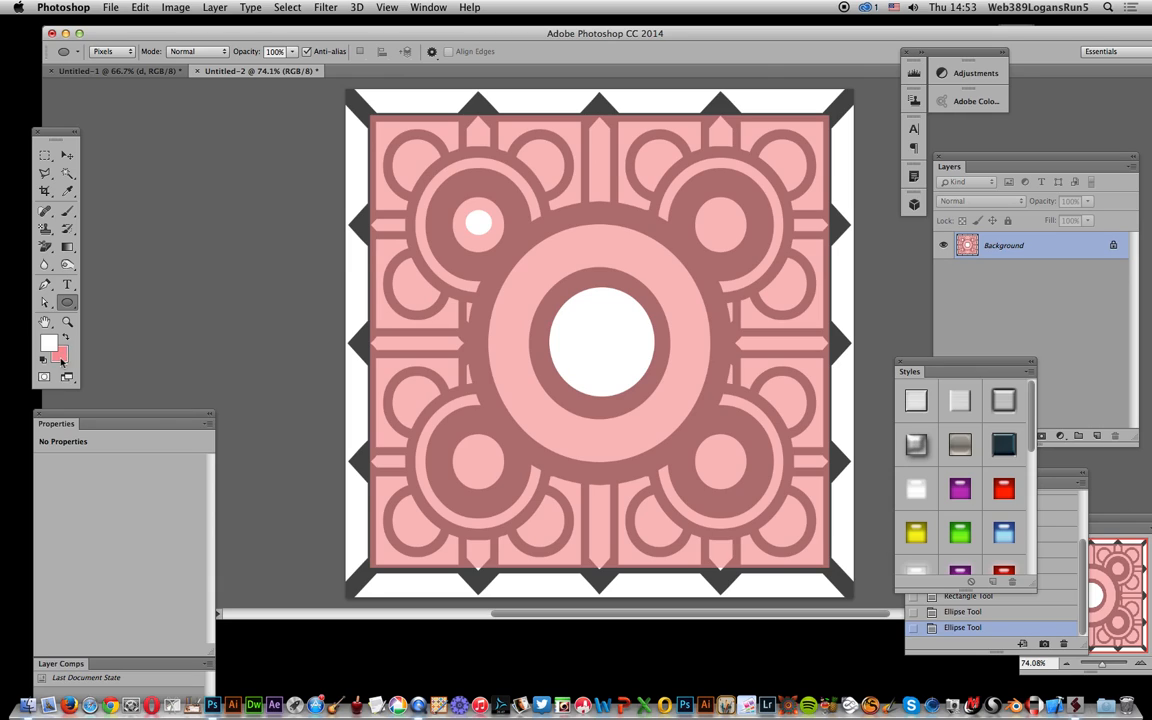
Set the foreground color to black (000000) and draw black dots of varied sizes around the light central ring.
click(48, 343)
click(428, 306)
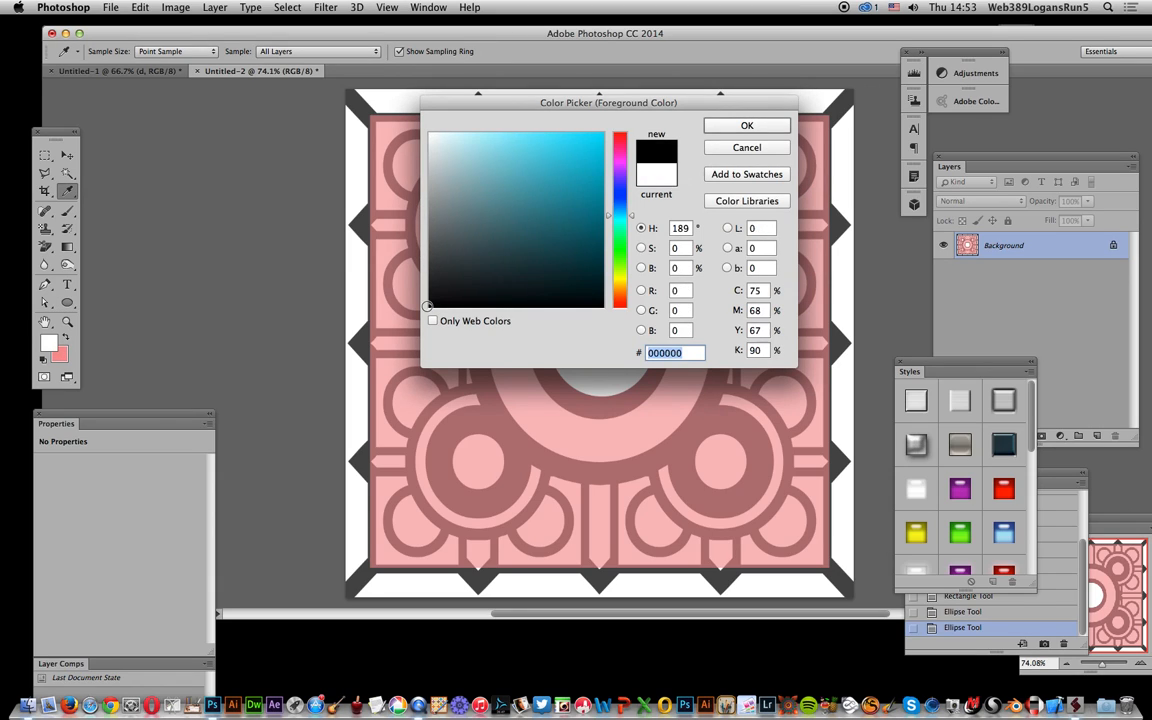
click(747, 130)
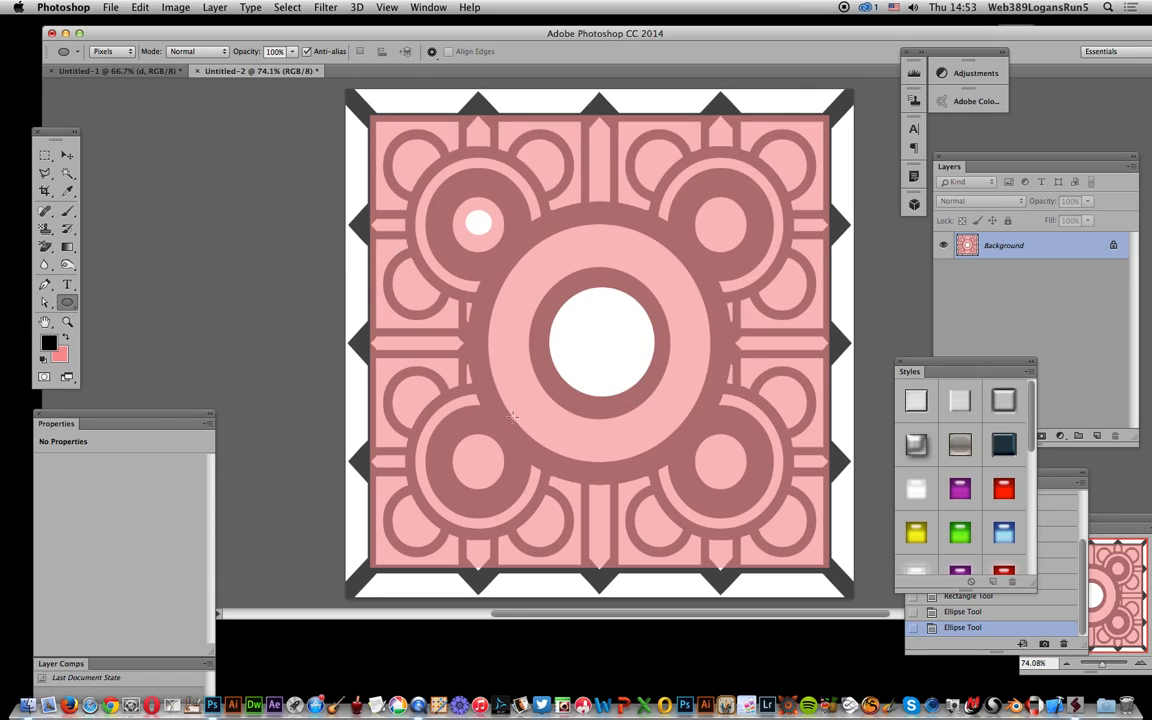
drag(520, 396, 536, 412)
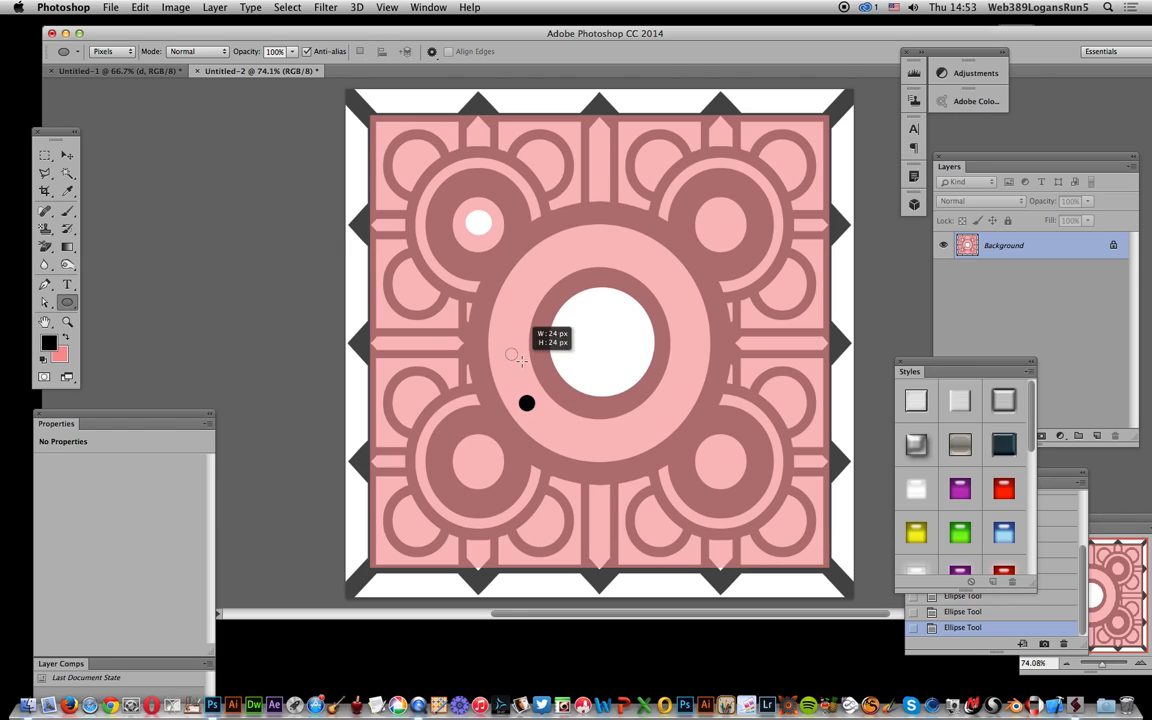
drag(498, 298, 525, 326)
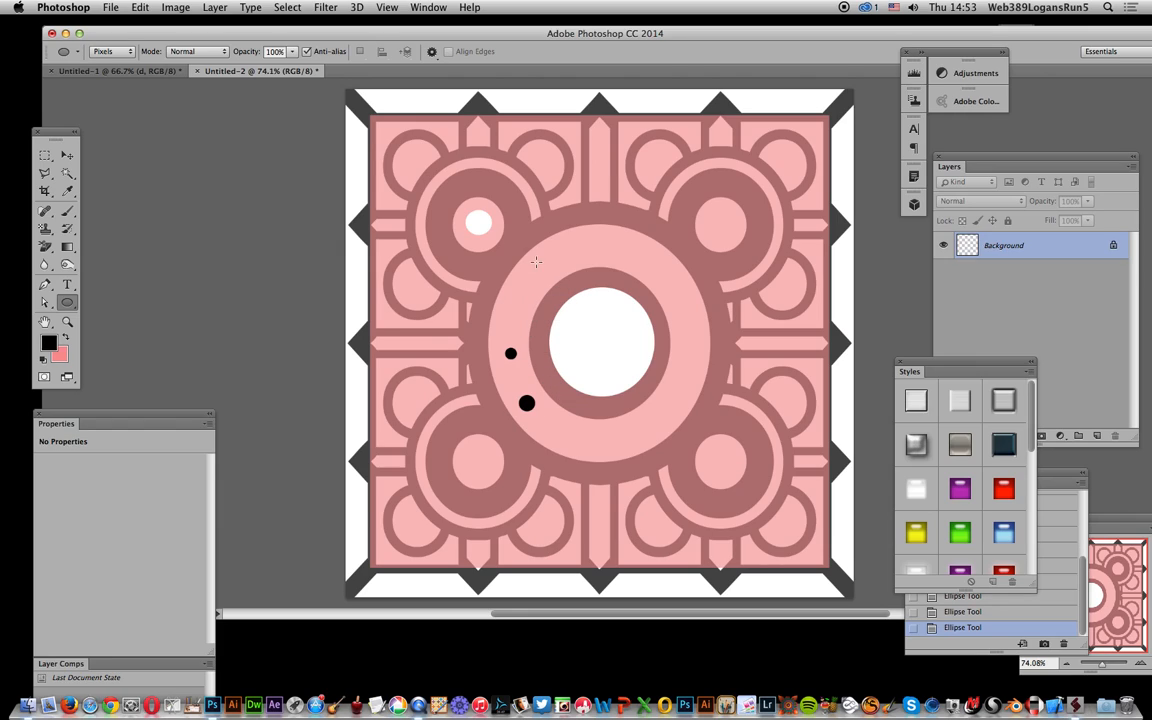
mouse_move(559, 245)
mouse_down()
mouse_move(574, 260)
mouse_move(613, 251)
mouse_move(676, 292)
mouse_up()
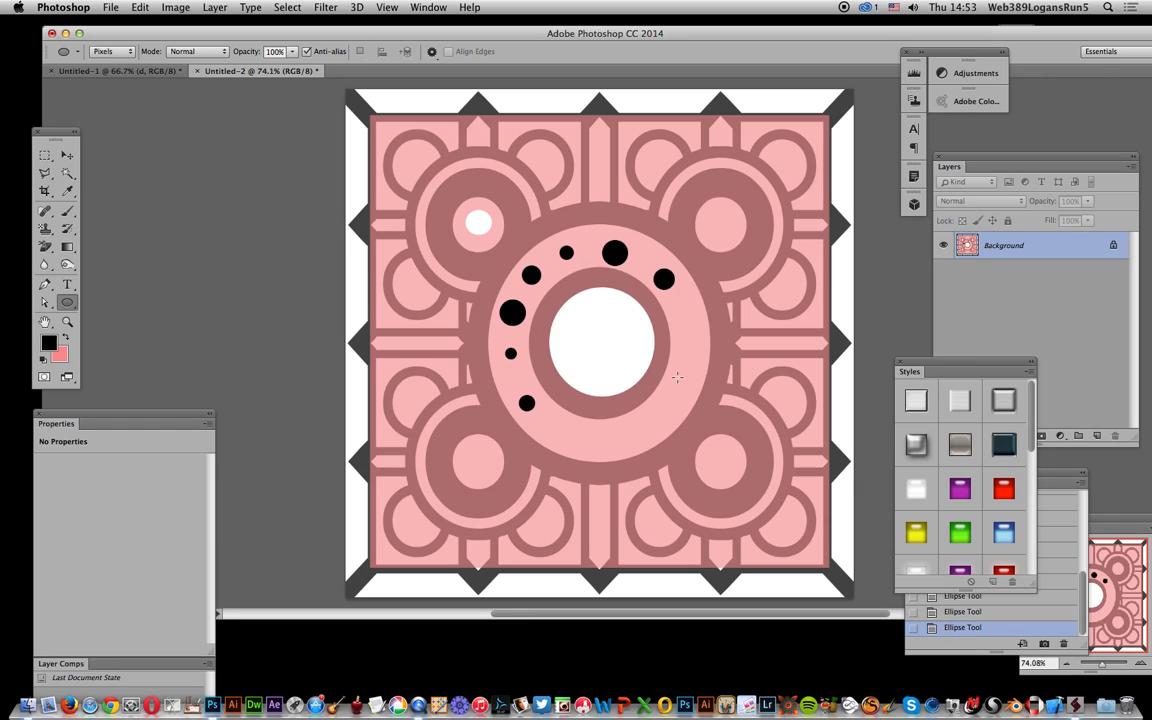
drag(646, 420, 654, 428)
drag(559, 427, 566, 434)
Select the light central ring with the Magic Wand, shift its color to light green with Hue/Saturation, and deselect it.
click(69, 175)
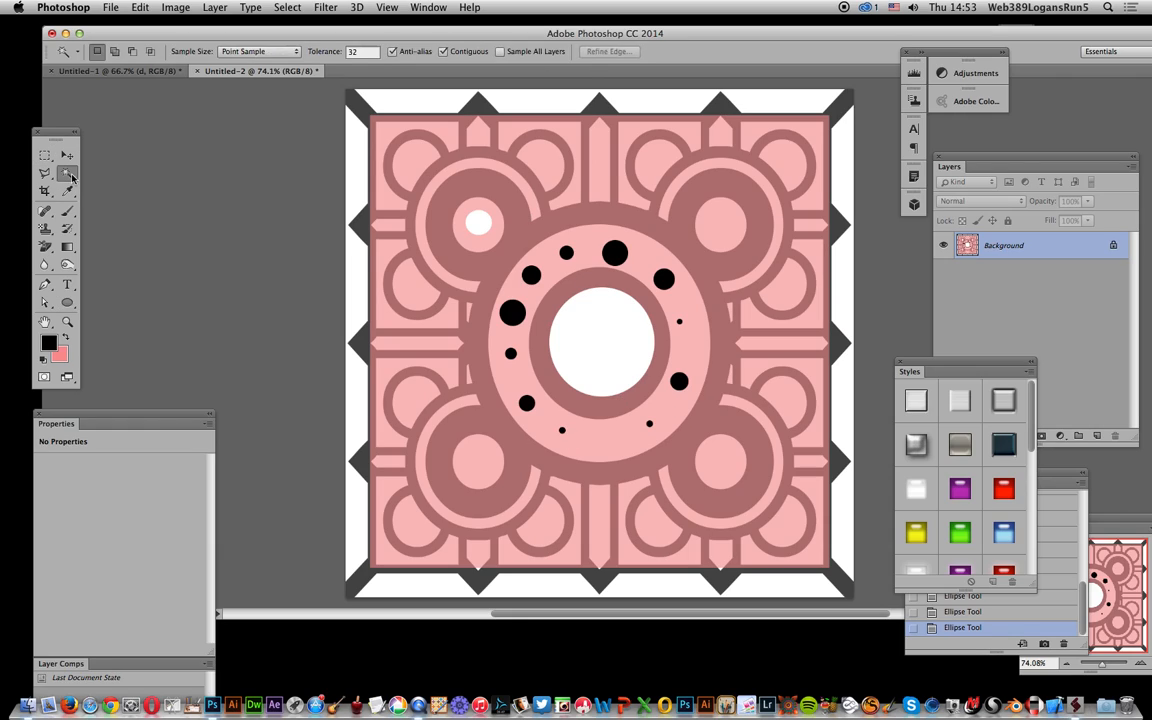
click(562, 271)
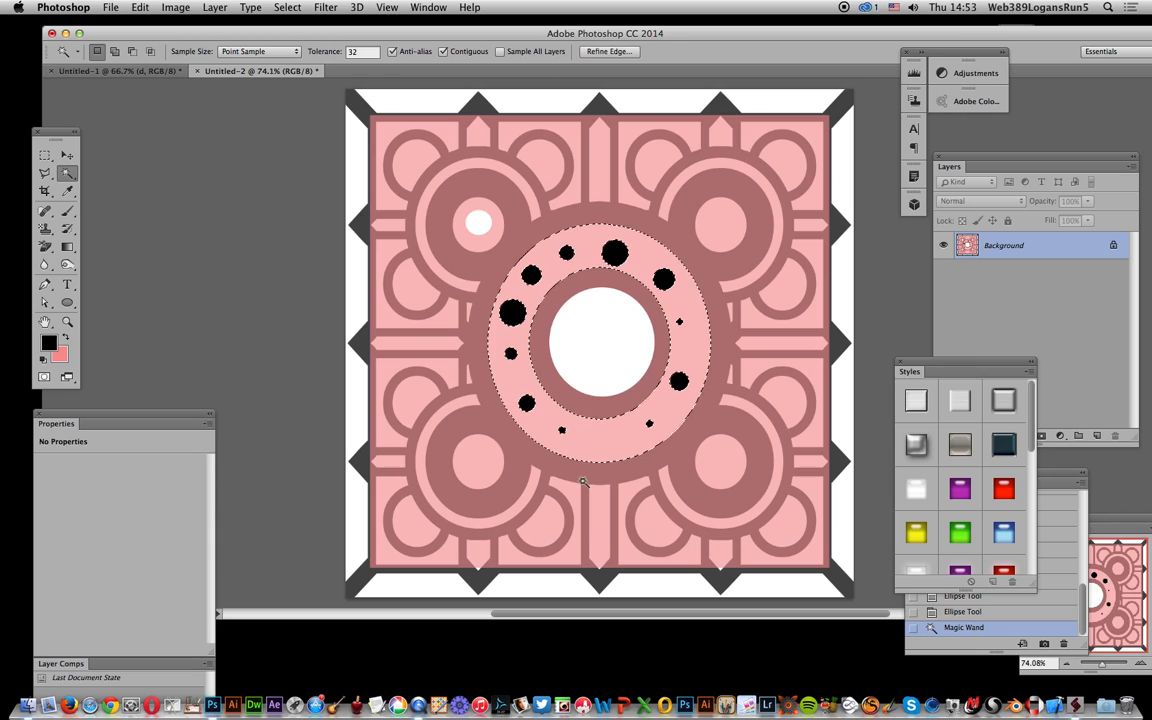
click(178, 8)
mouse_move(174, 47)
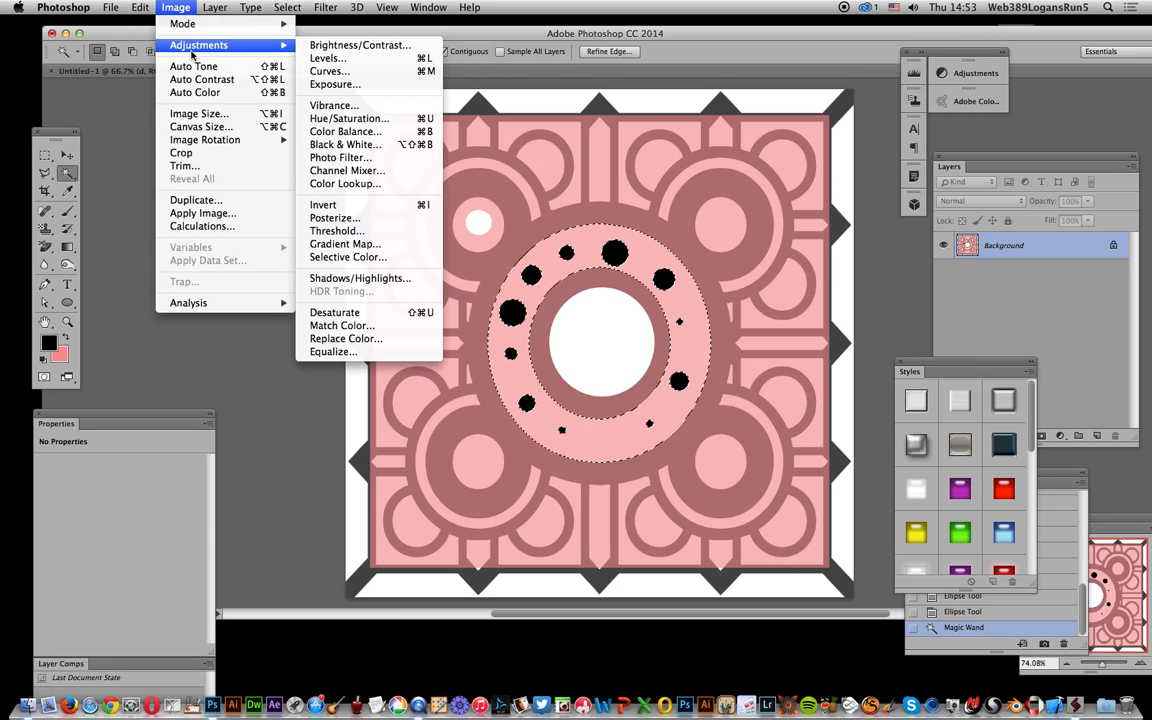
click(346, 119)
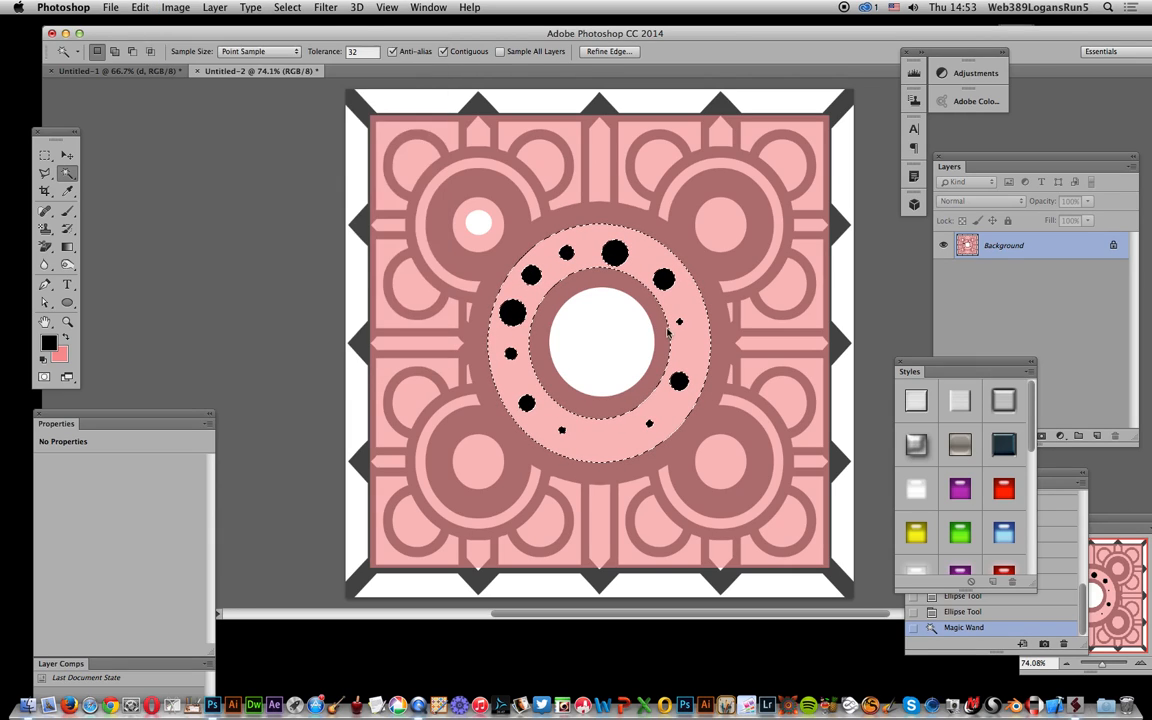
drag(818, 368, 867, 369)
click(991, 297)
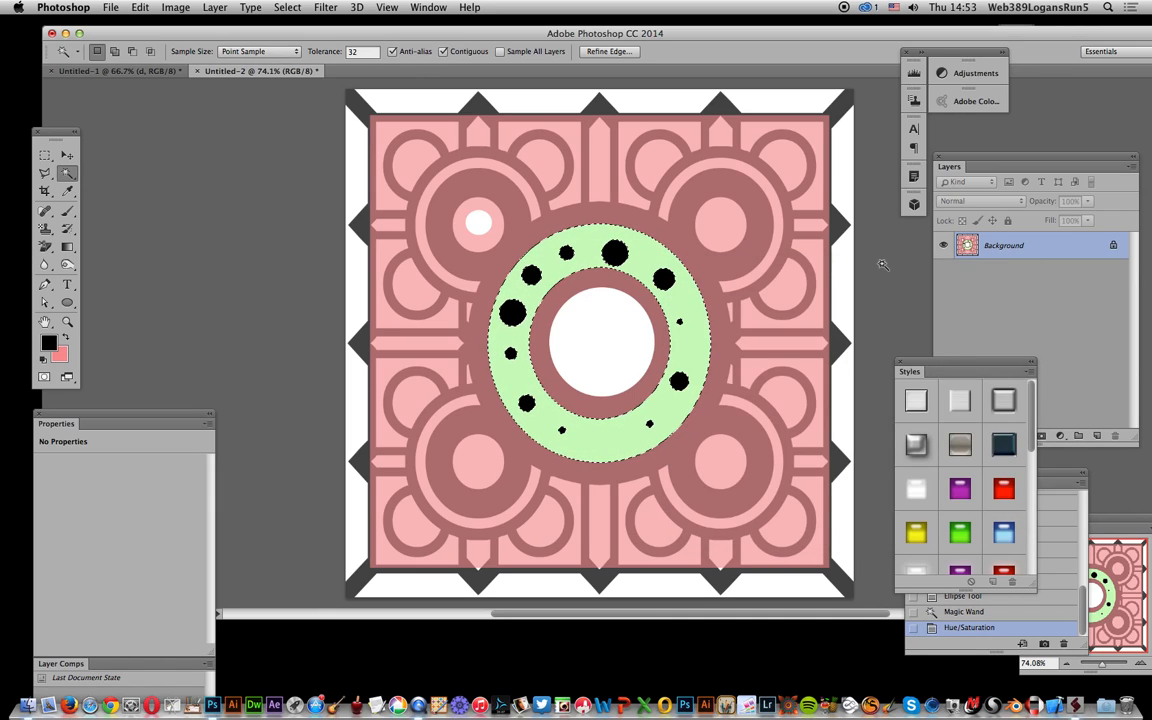
click(287, 7)
click(301, 37)
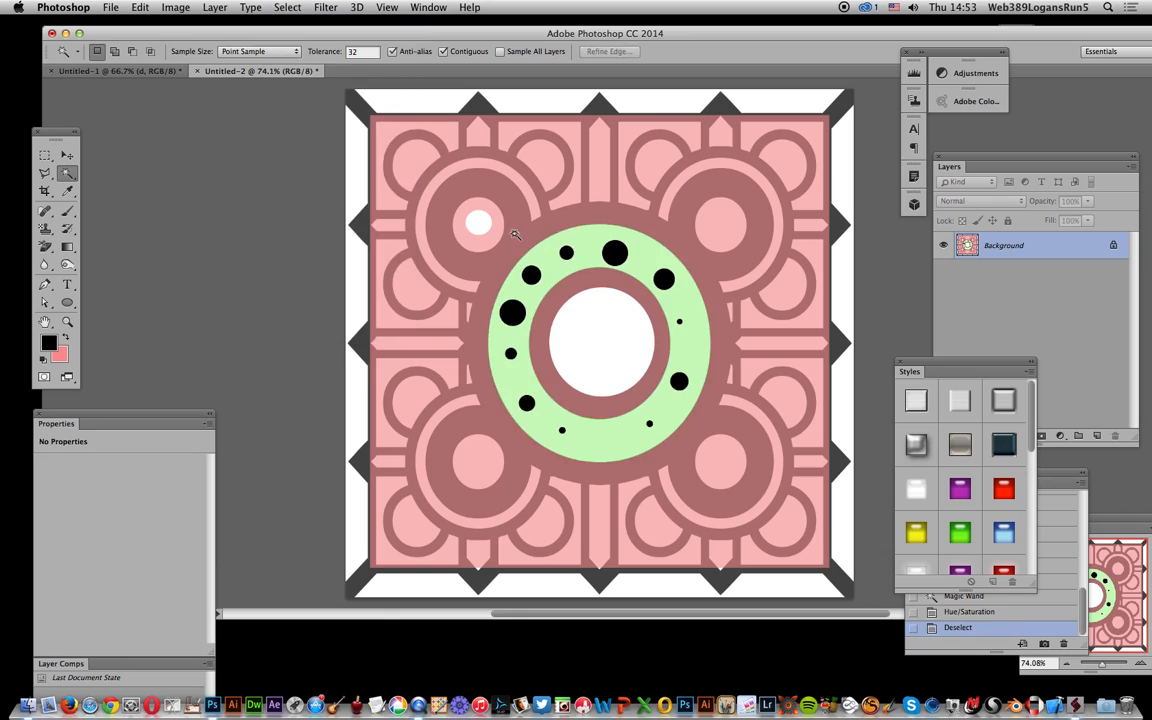
Marquee-select the inner pink square, apply the Palette Knife filter with stroke size 37, detail 3 and softness 7, and deselect.
click(44, 155)
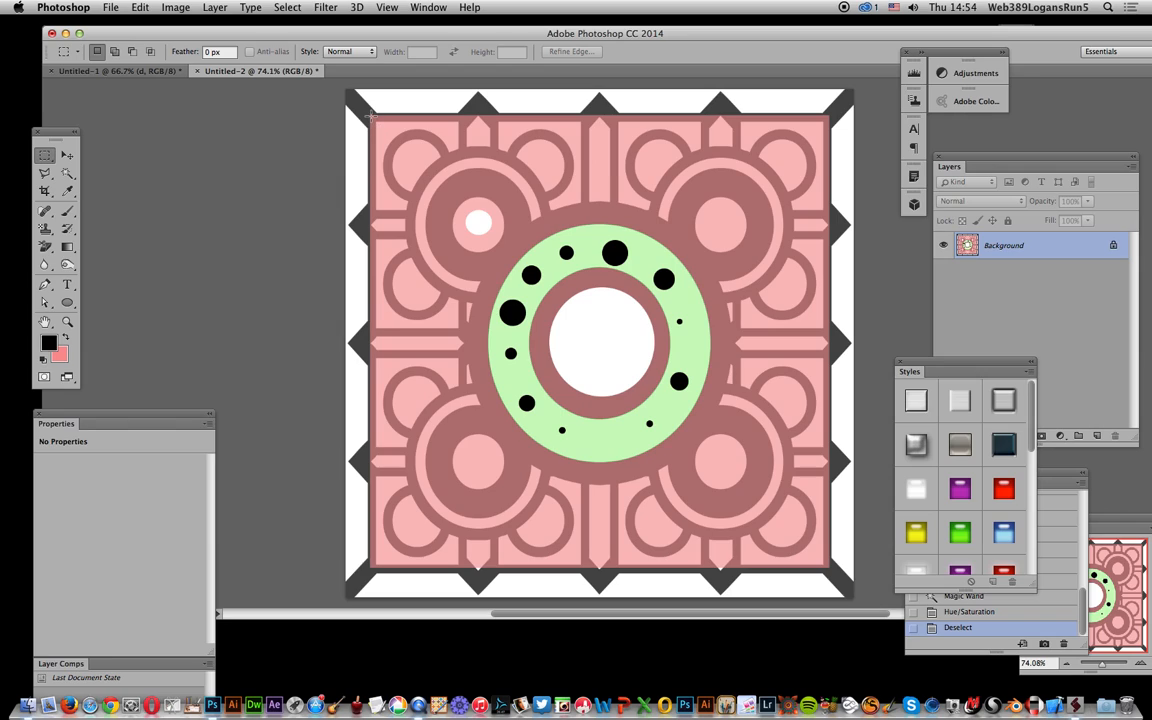
drag(370, 114, 830, 572)
click(326, 7)
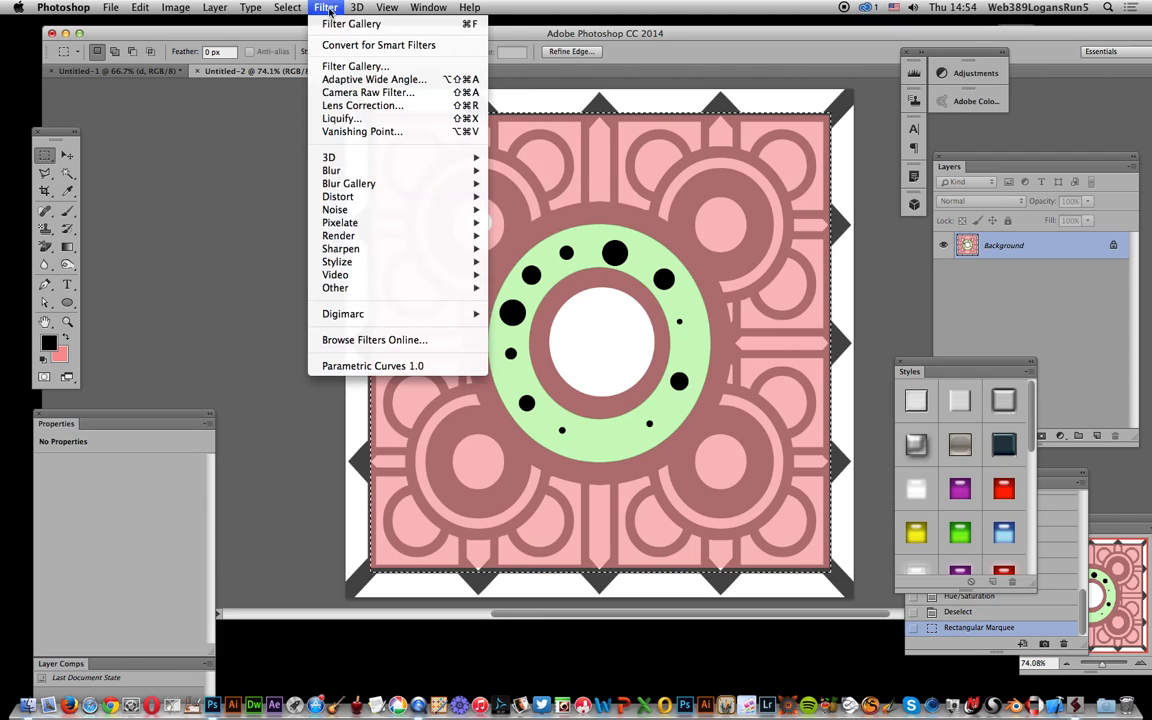
click(340, 67)
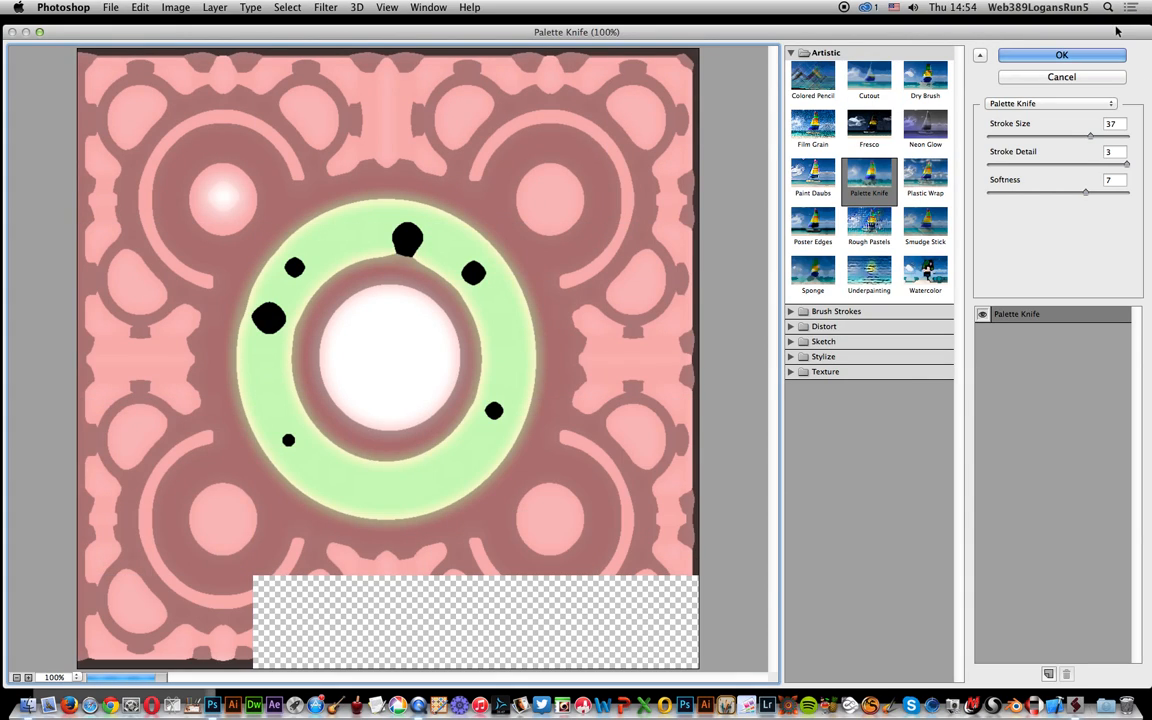
click(1078, 62)
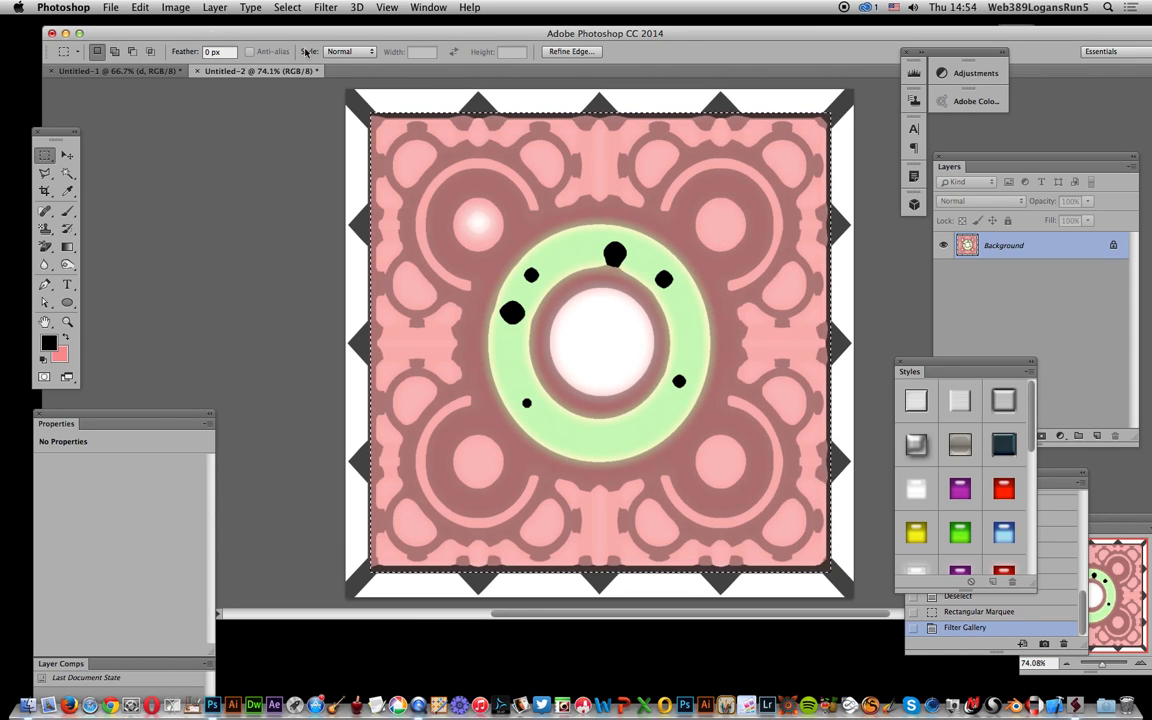
click(287, 7)
click(296, 40)
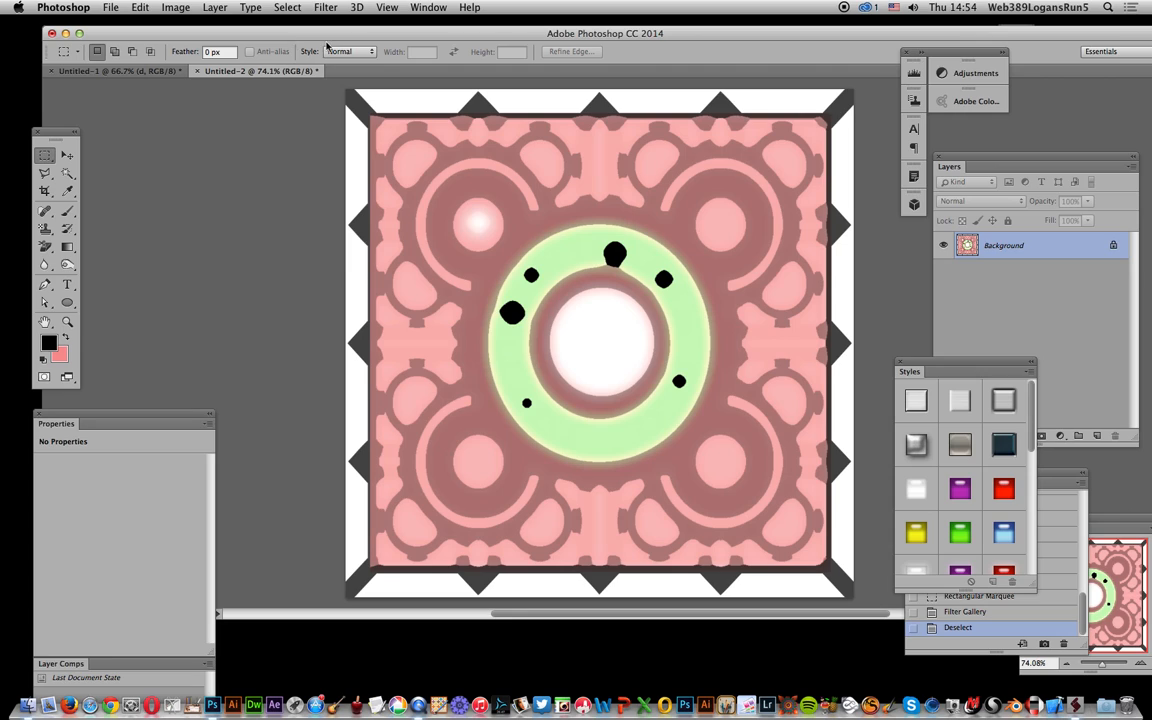
Copy the whole canvas and paste it as a new layer above the background.
click(302, 8)
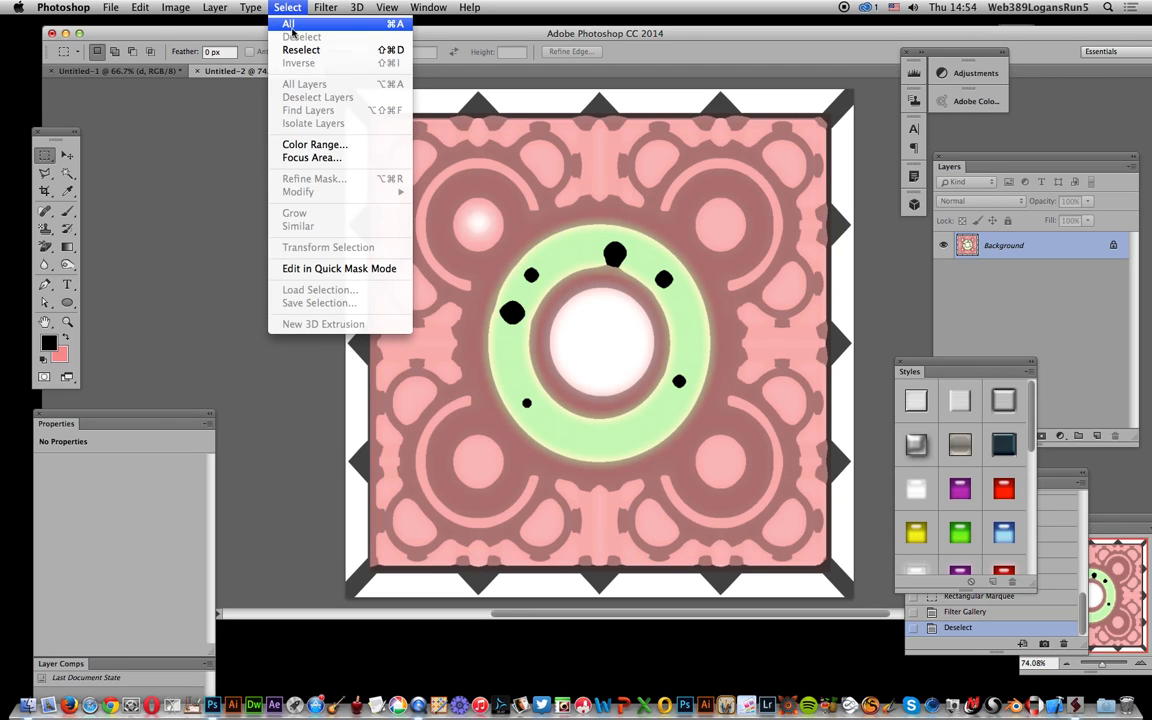
click(293, 24)
click(140, 7)
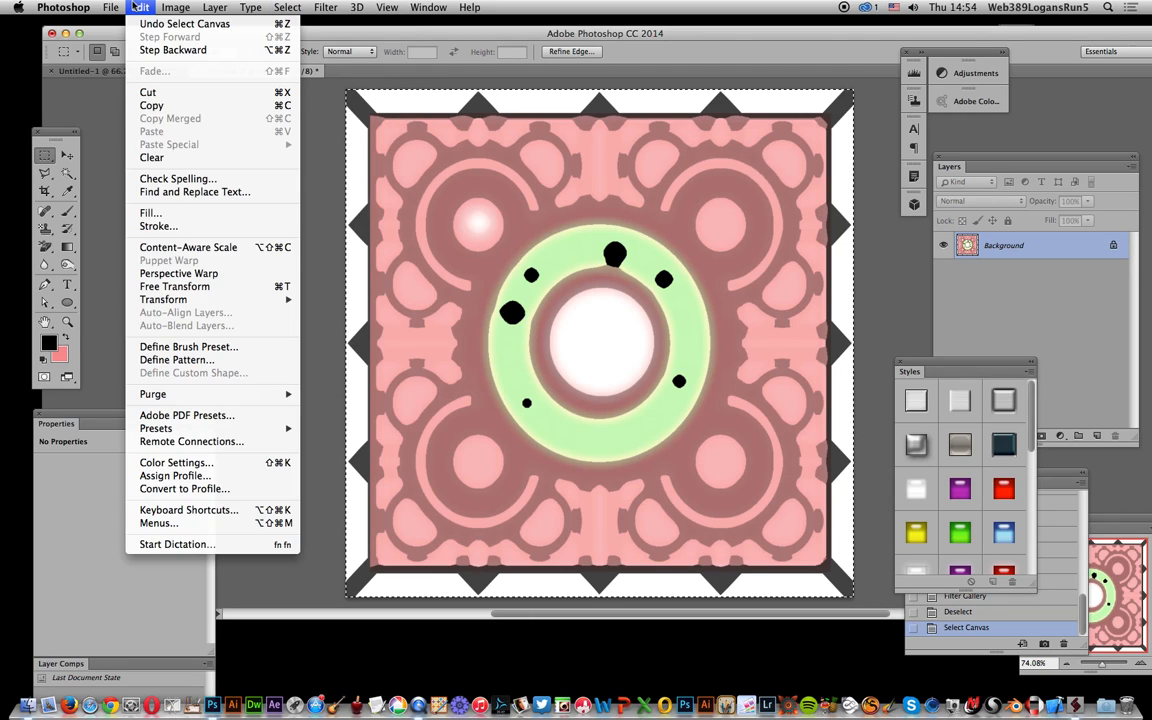
click(151, 105)
click(140, 7)
click(151, 131)
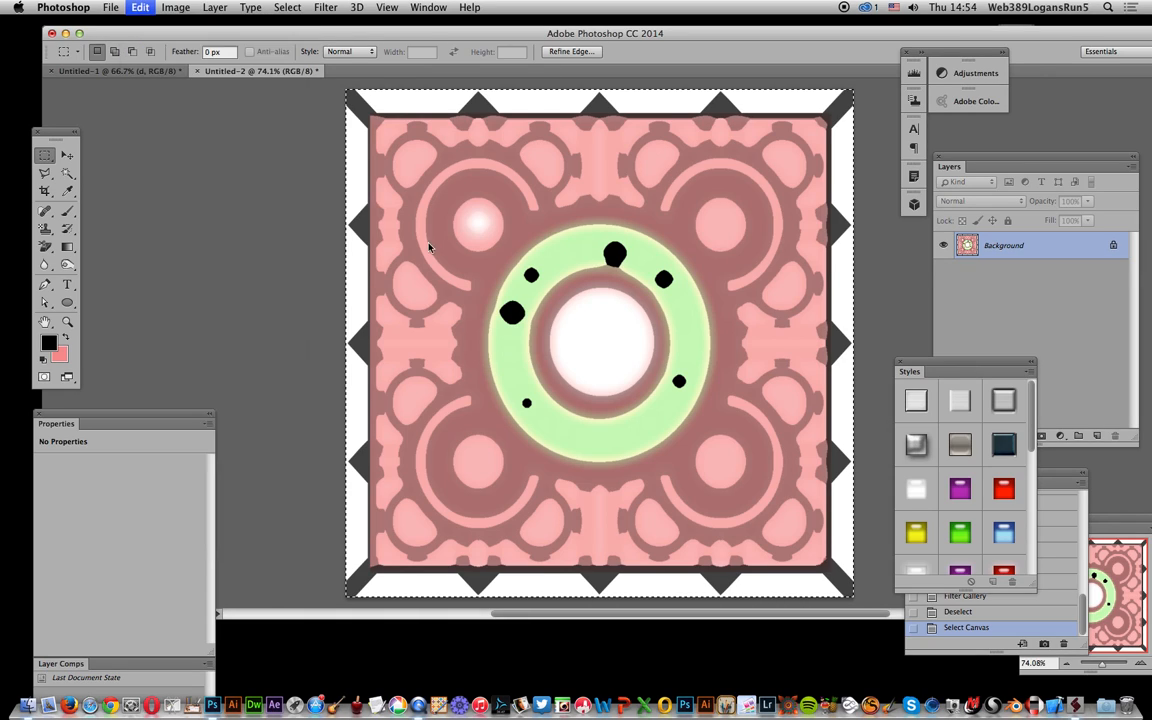
Scale the pasted tile down to about two thirds of the canvas size and place it near the center.
click(67, 155)
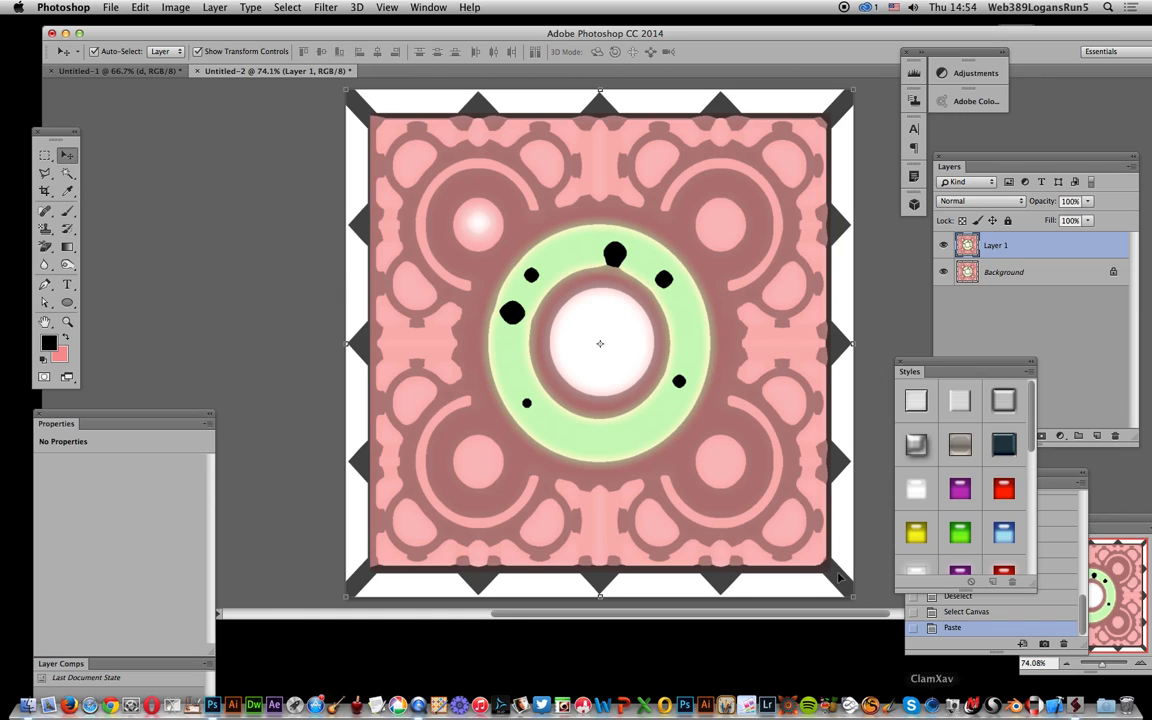
drag(851, 597, 758, 500)
drag(548, 280, 623, 330)
drag(810, 543, 720, 453)
drag(686, 305, 682, 332)
key(Return)
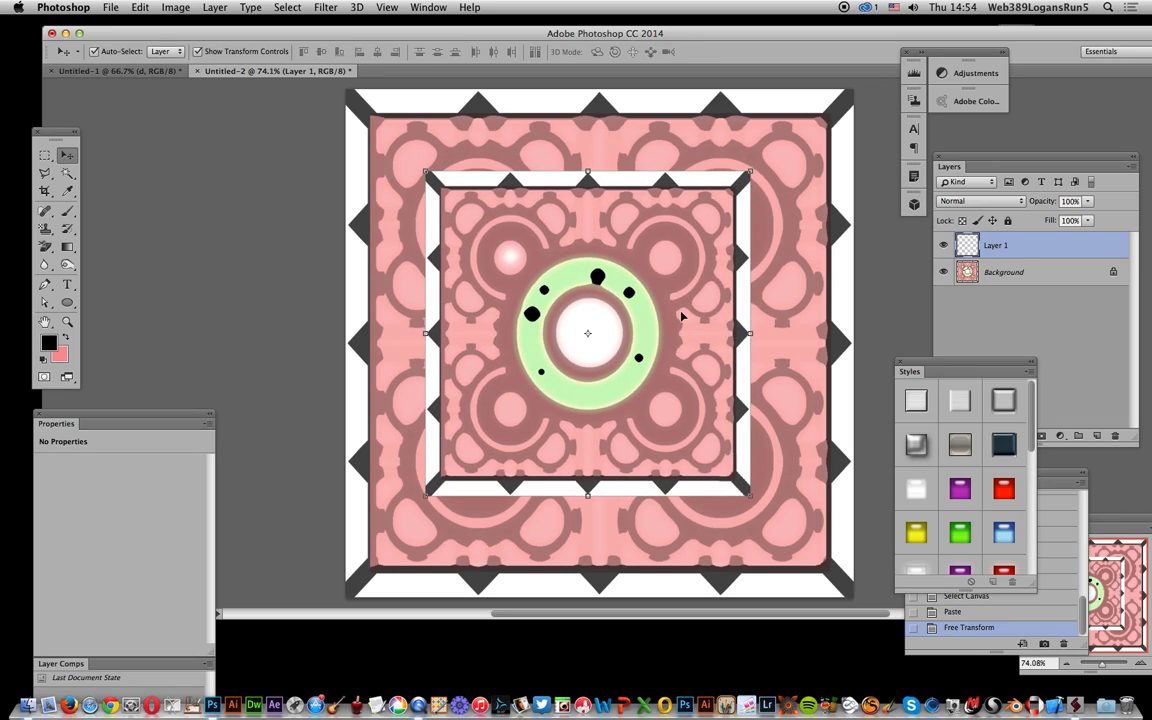
Add a drop shadow to the smaller tile with 63% opacity, angle 130°, distance 64 px, spread 24% and size 62 px.
click(214, 7)
mouse_move(290, 97)
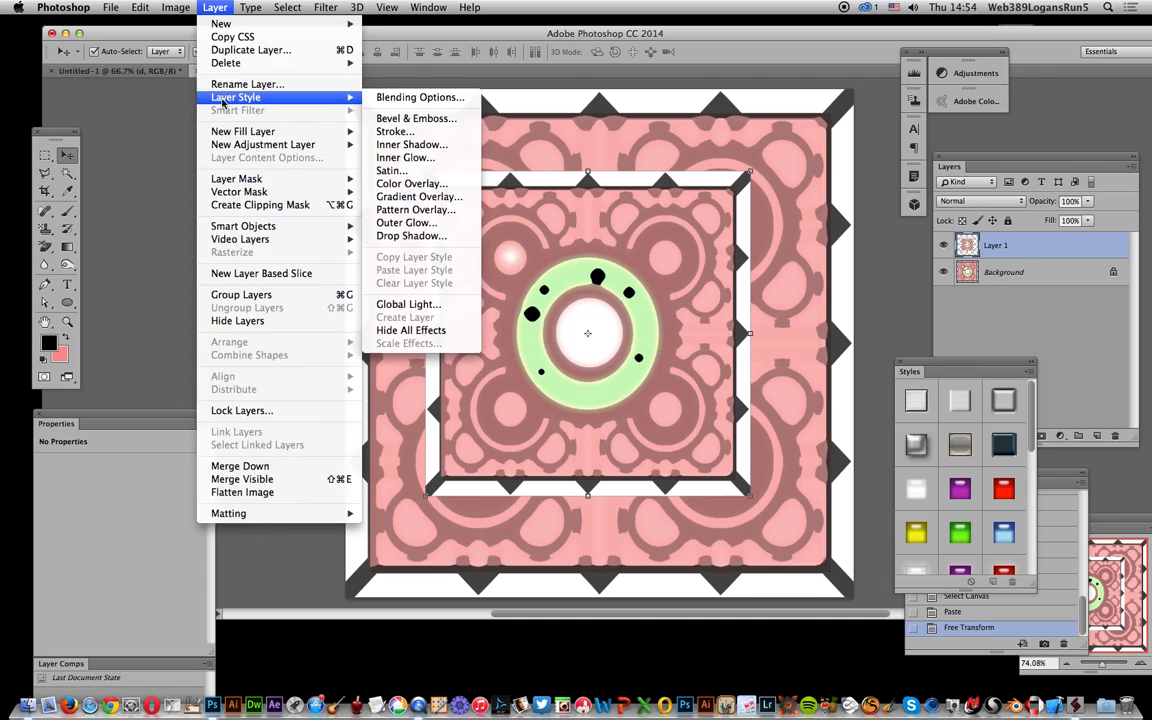
click(468, 237)
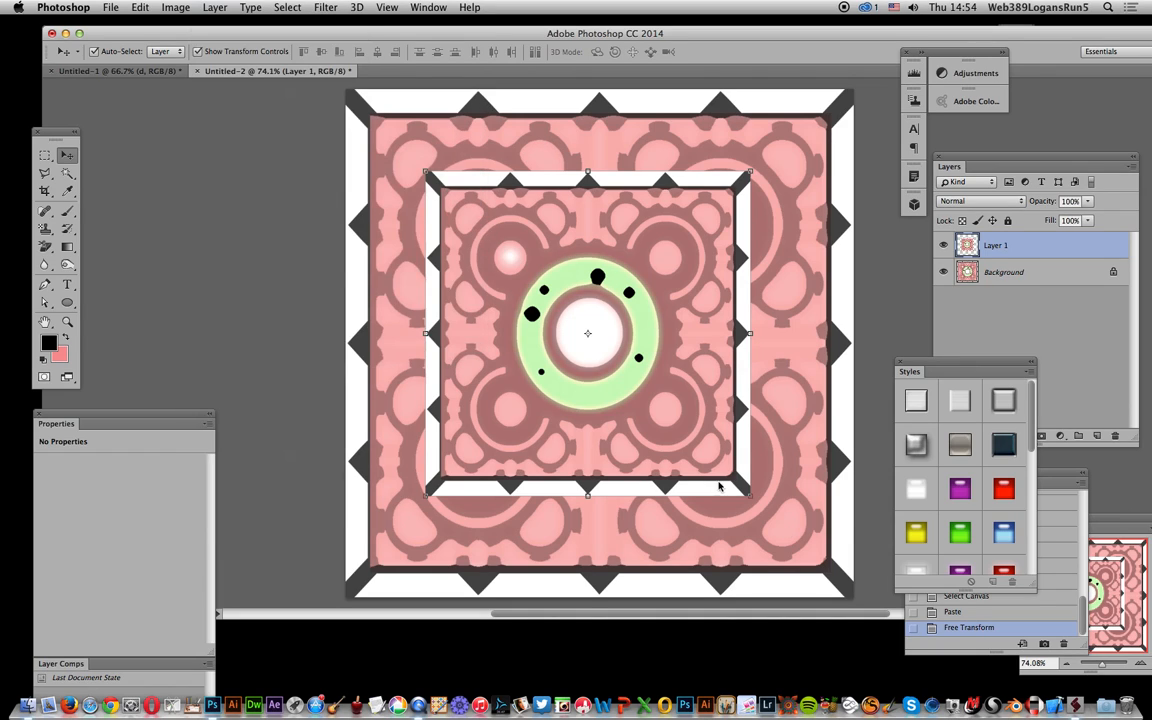
mouse_move(643, 519)
mouse_down()
mouse_move(575, 458)
mouse_move(648, 511)
mouse_up()
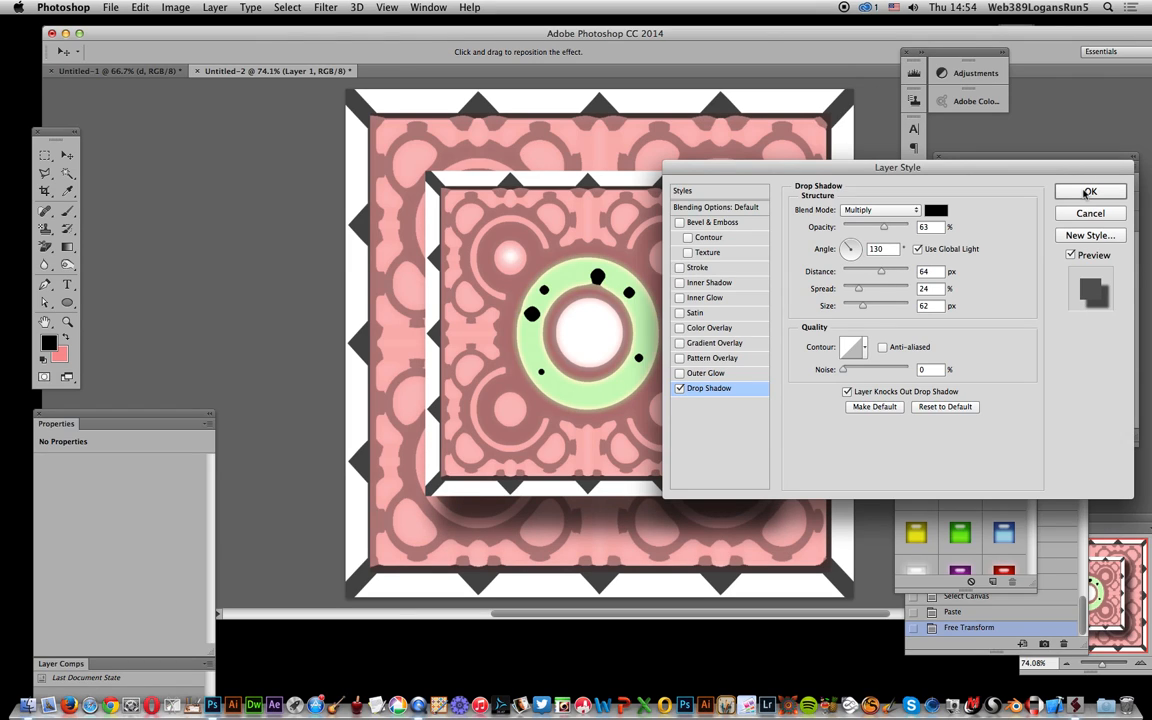
click(1089, 192)
Flatten the image and define it as a new pattern, keeping the suggested name.
click(215, 7)
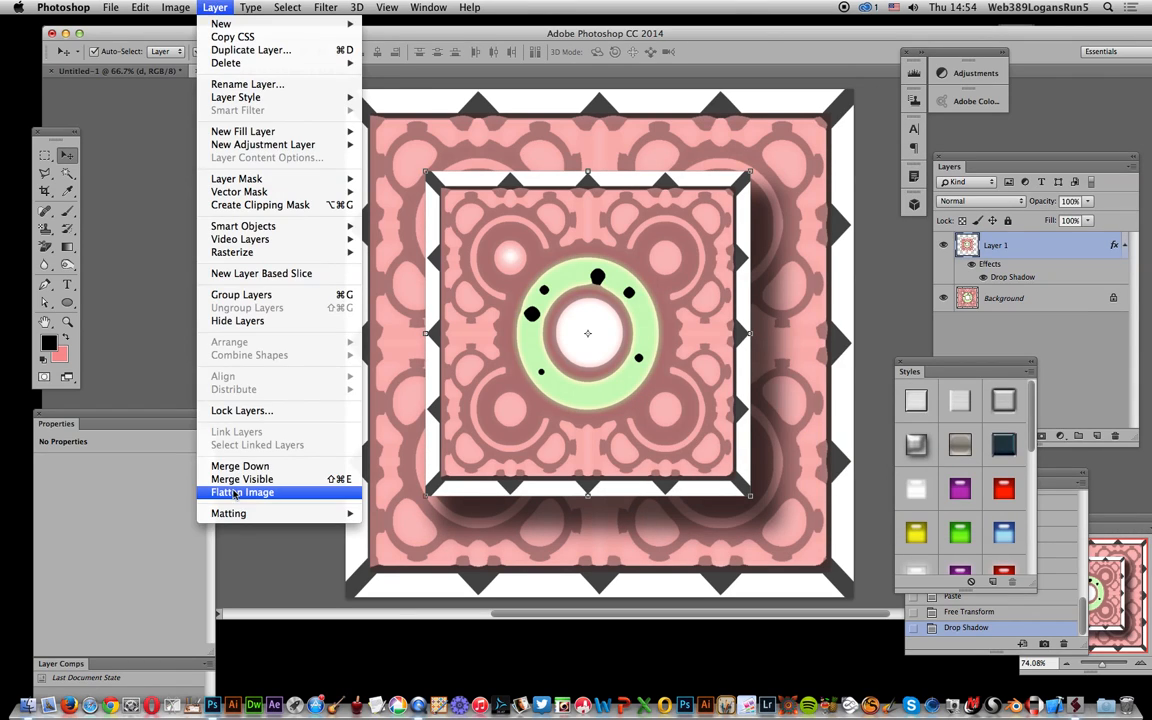
click(242, 492)
click(140, 8)
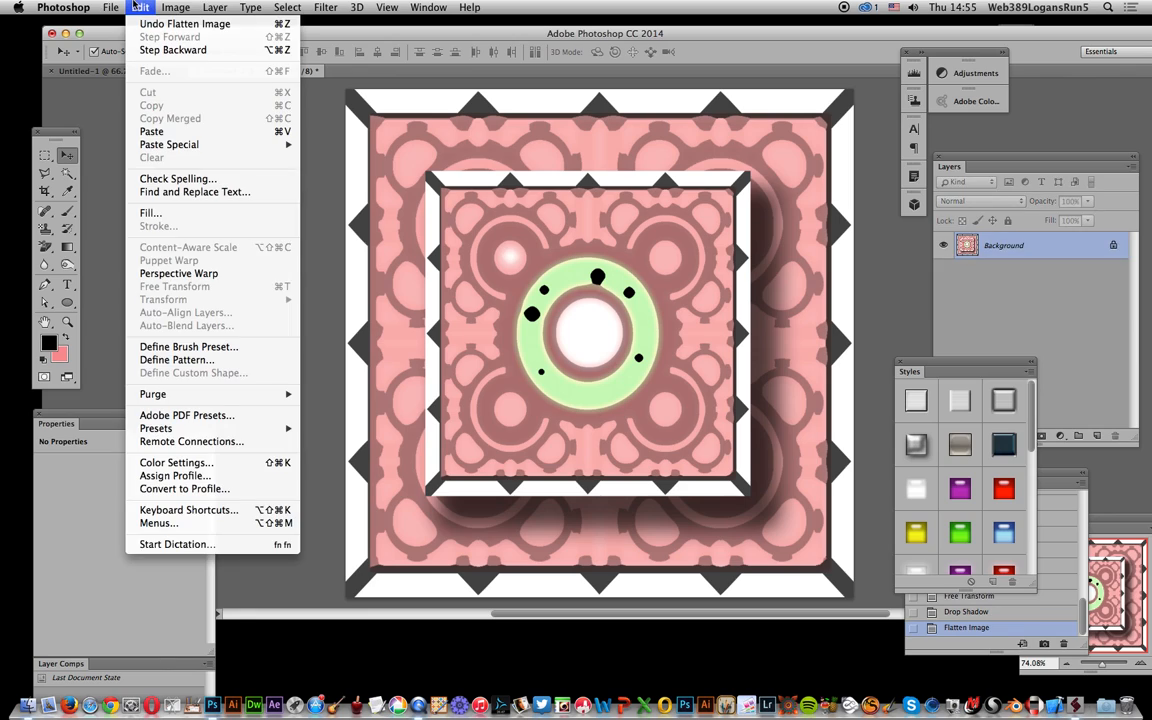
click(184, 360)
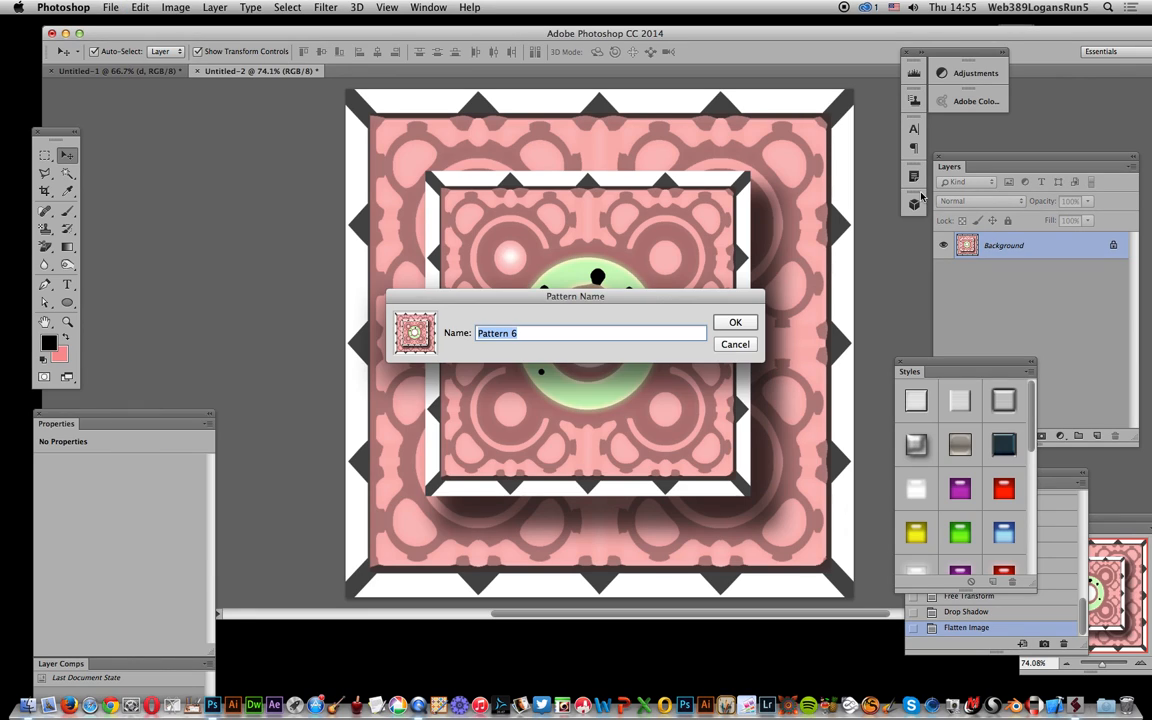
click(724, 326)
Add a pattern fill layer using the new tile, reposition the pattern on the canvas, and try scales of 25% and 50%.
click(229, 8)
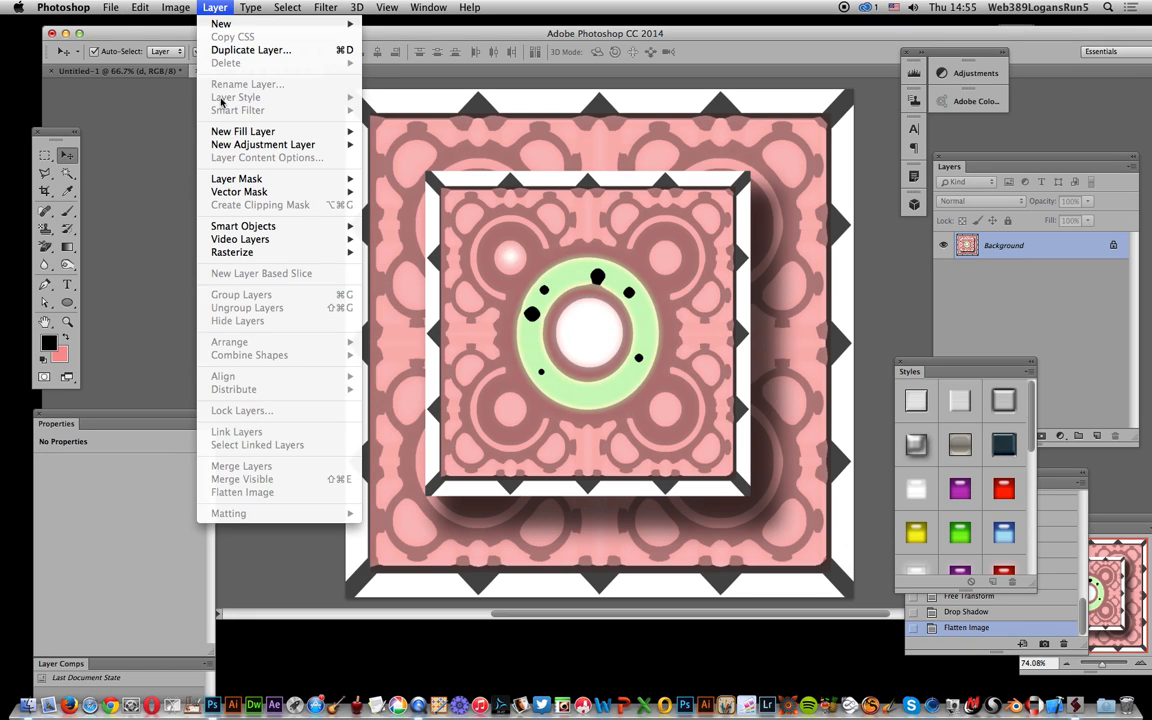
mouse_move(229, 131)
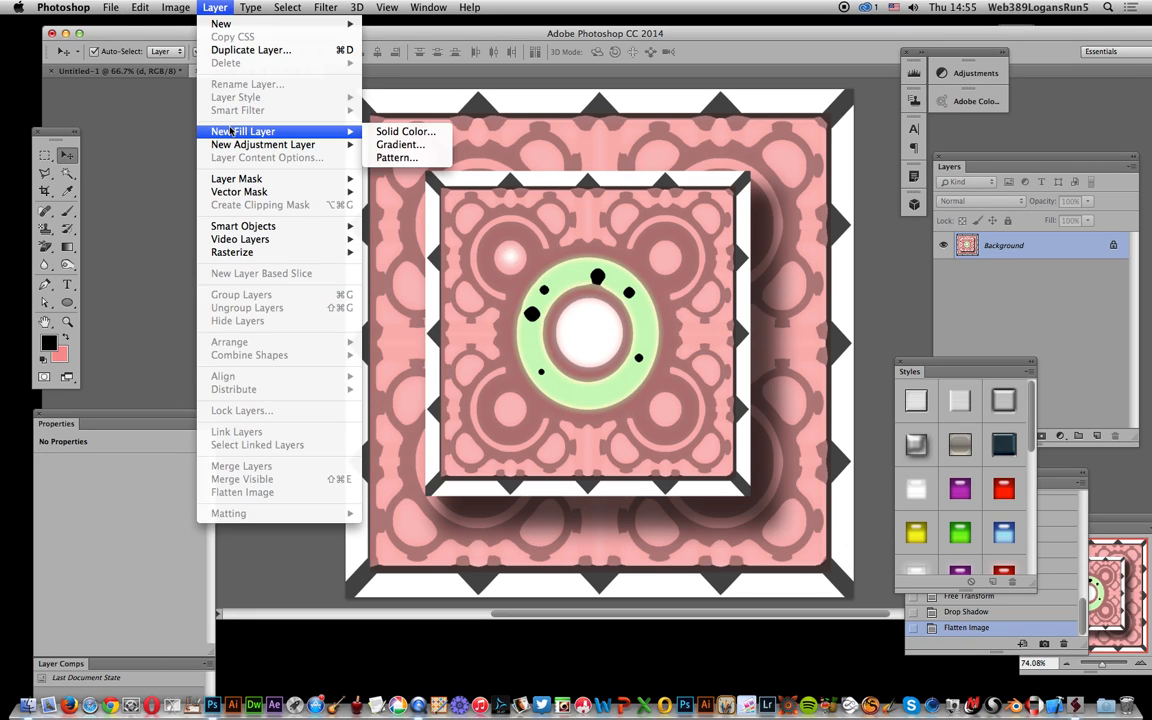
click(400, 158)
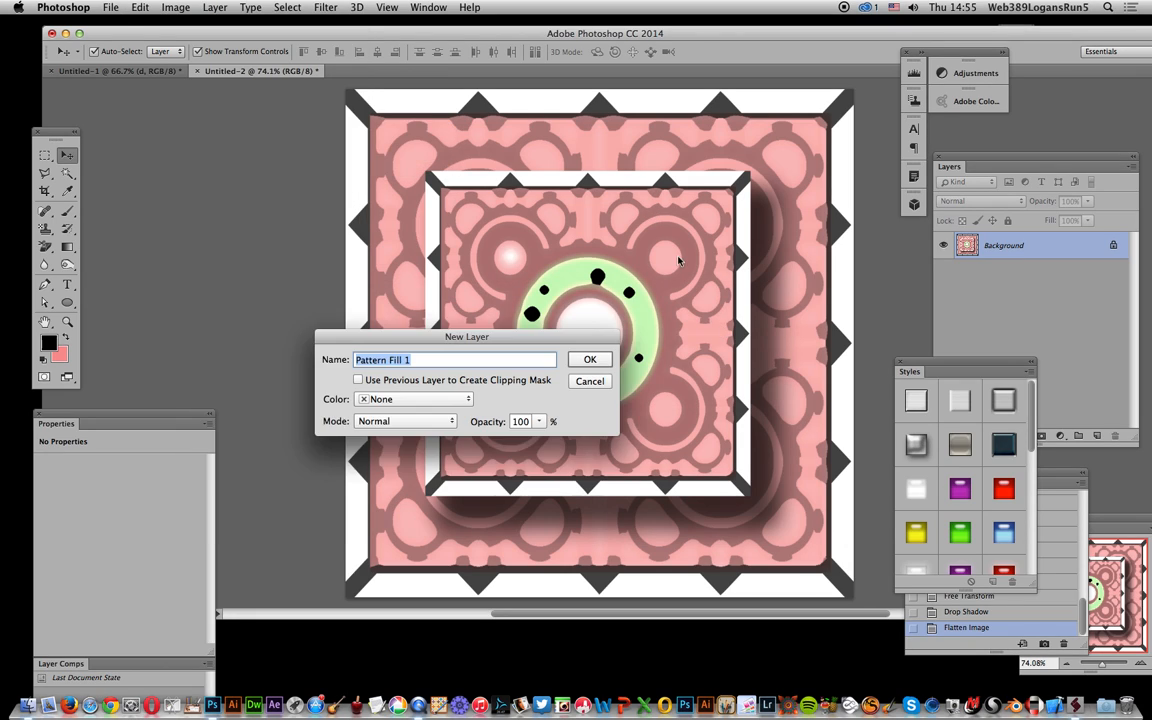
click(589, 360)
drag(603, 390, 607, 261)
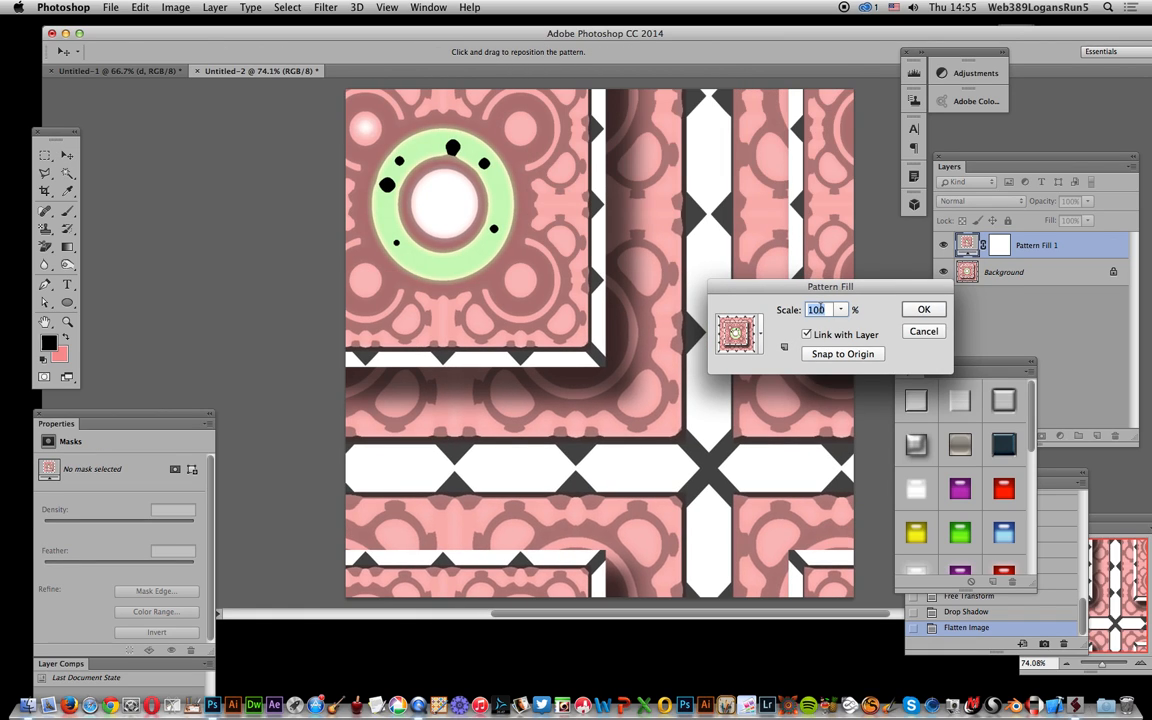
text(25)
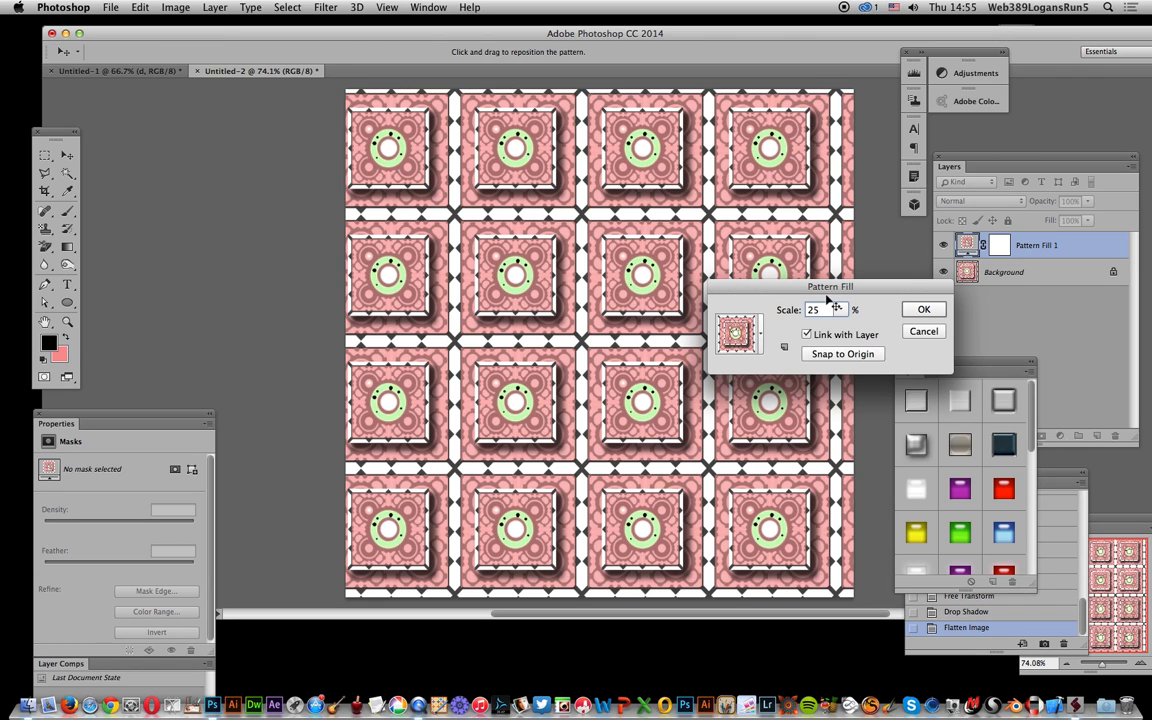
drag(828, 309, 806, 309)
text(50)
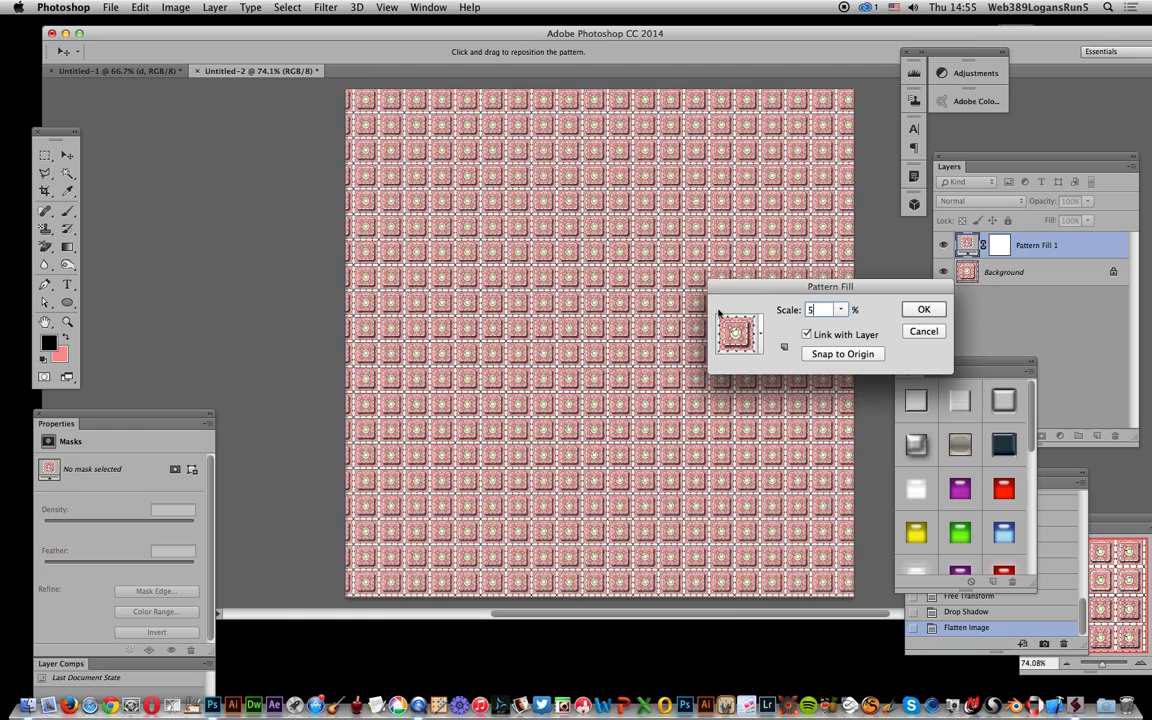